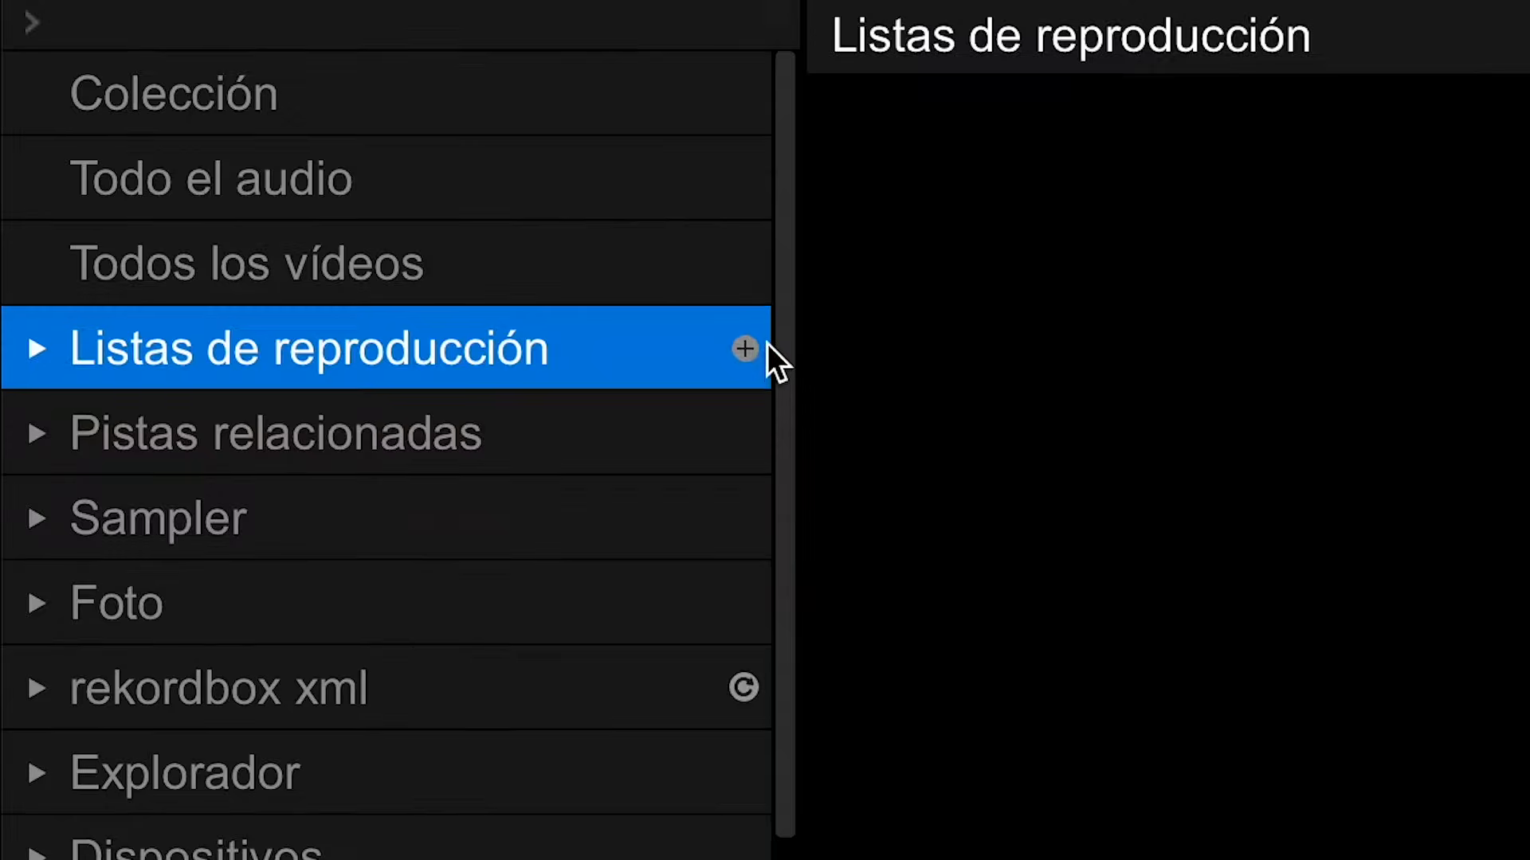
- Create a new playlist named LUCCA under Listas de reproducción
click(744, 351)
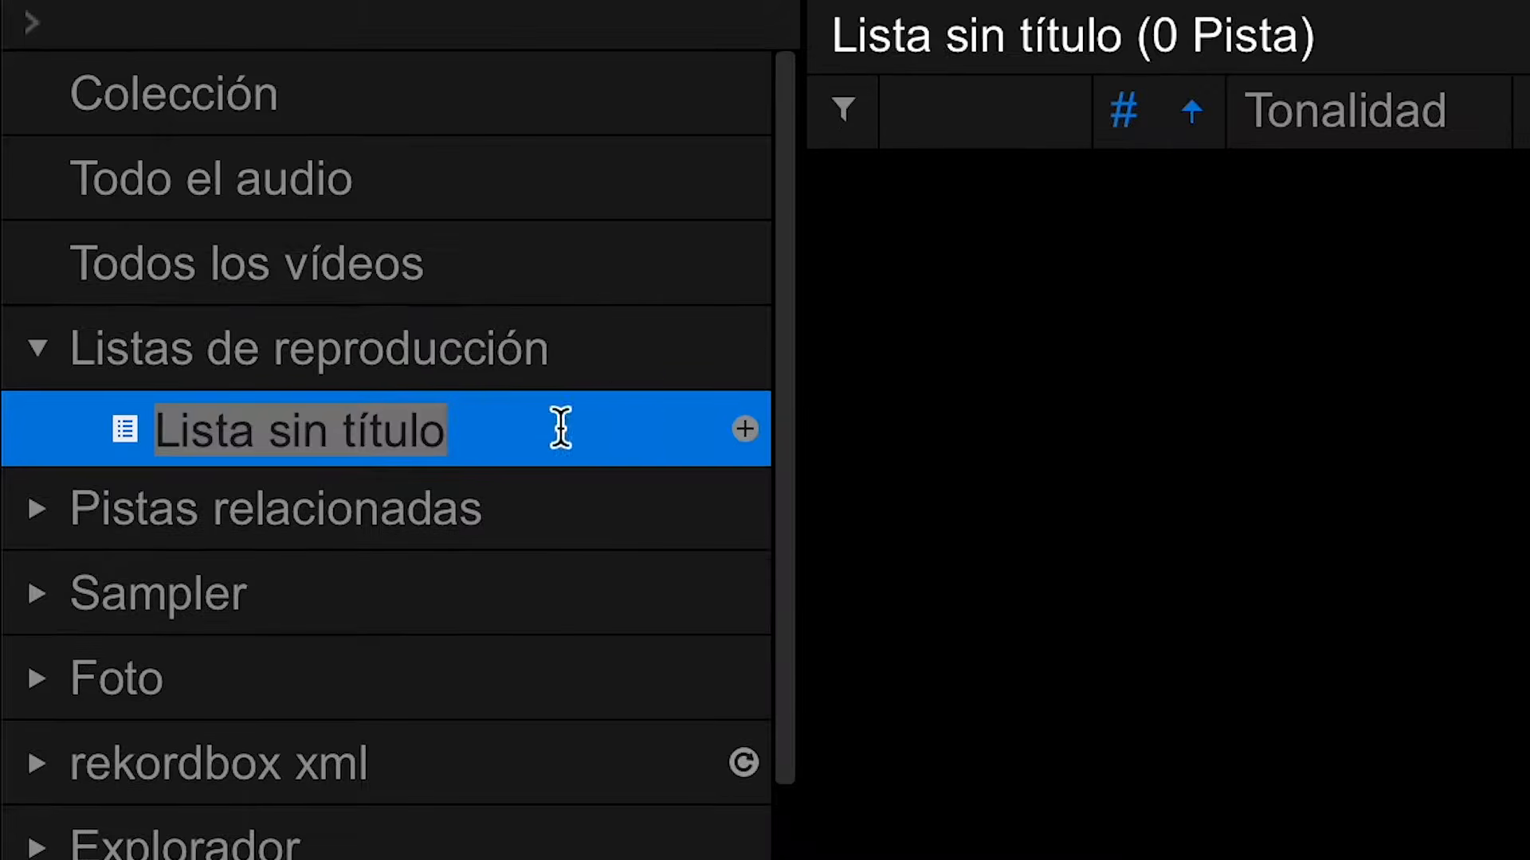
text(LUCC)
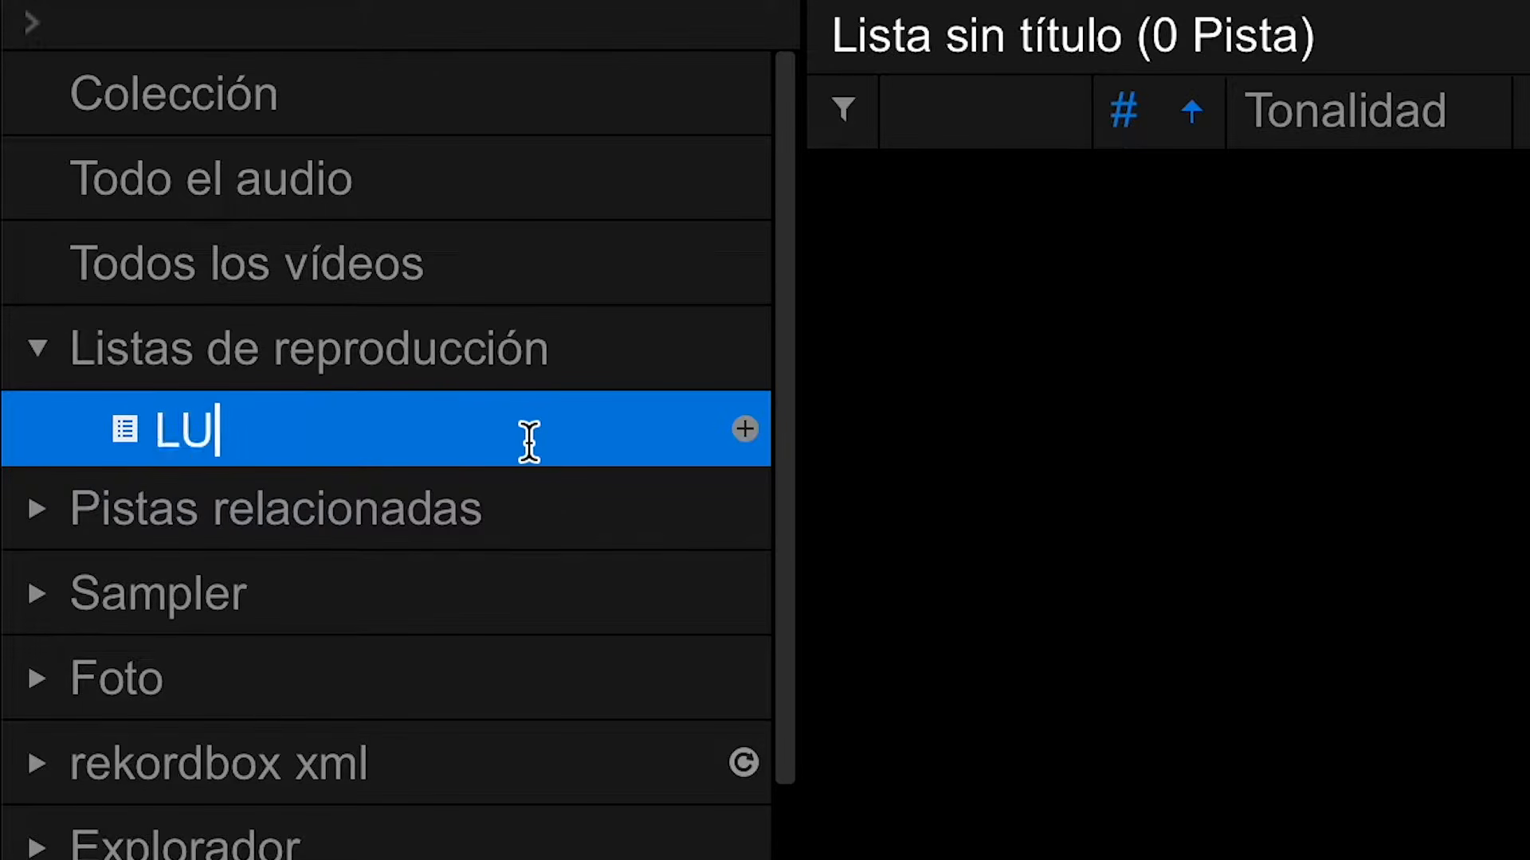
text(A)
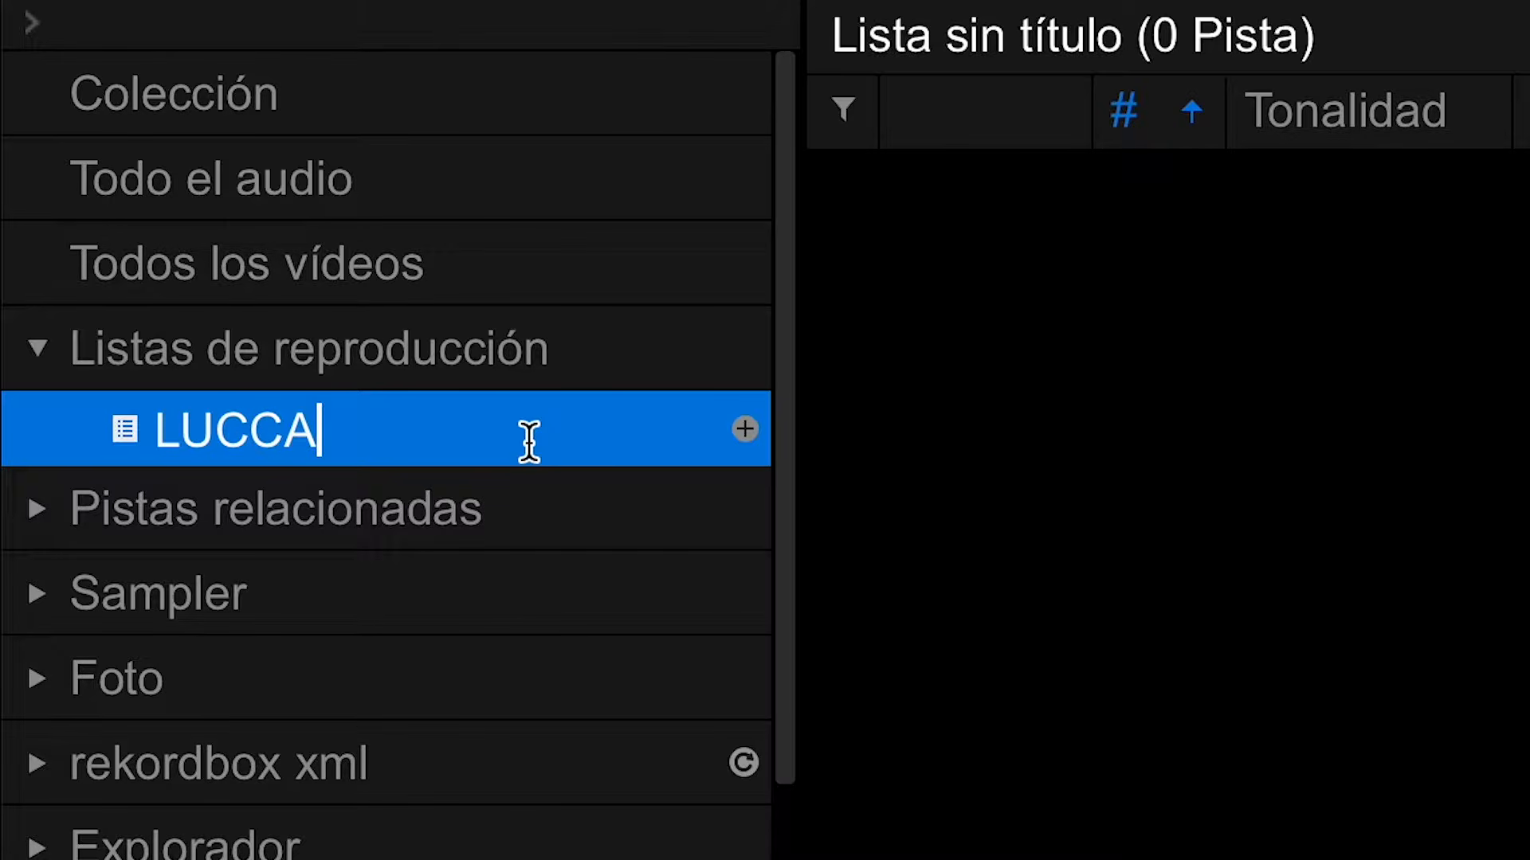
key(Return)
- Switch to the window with the music files, select the tracks and add them to the LUCCA playlist
key(super+Tab)
drag(1086, 706, 858, 434)
drag(992, 542, 503, 644)
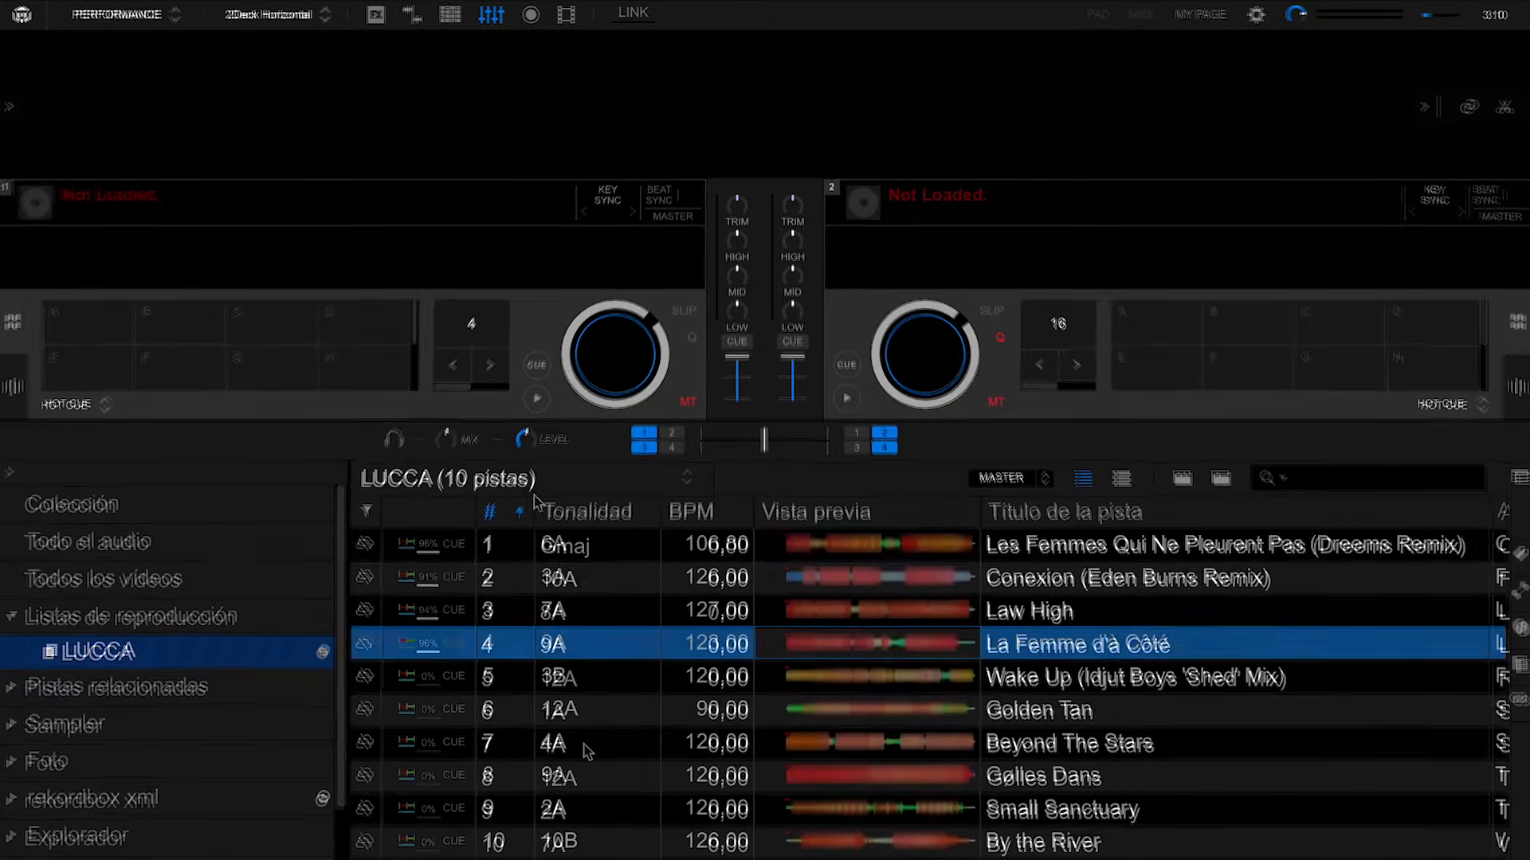
- Export the LUCCA playlist to the KINGSTON drive, replacing the list of the same name there
right_click(234, 652)
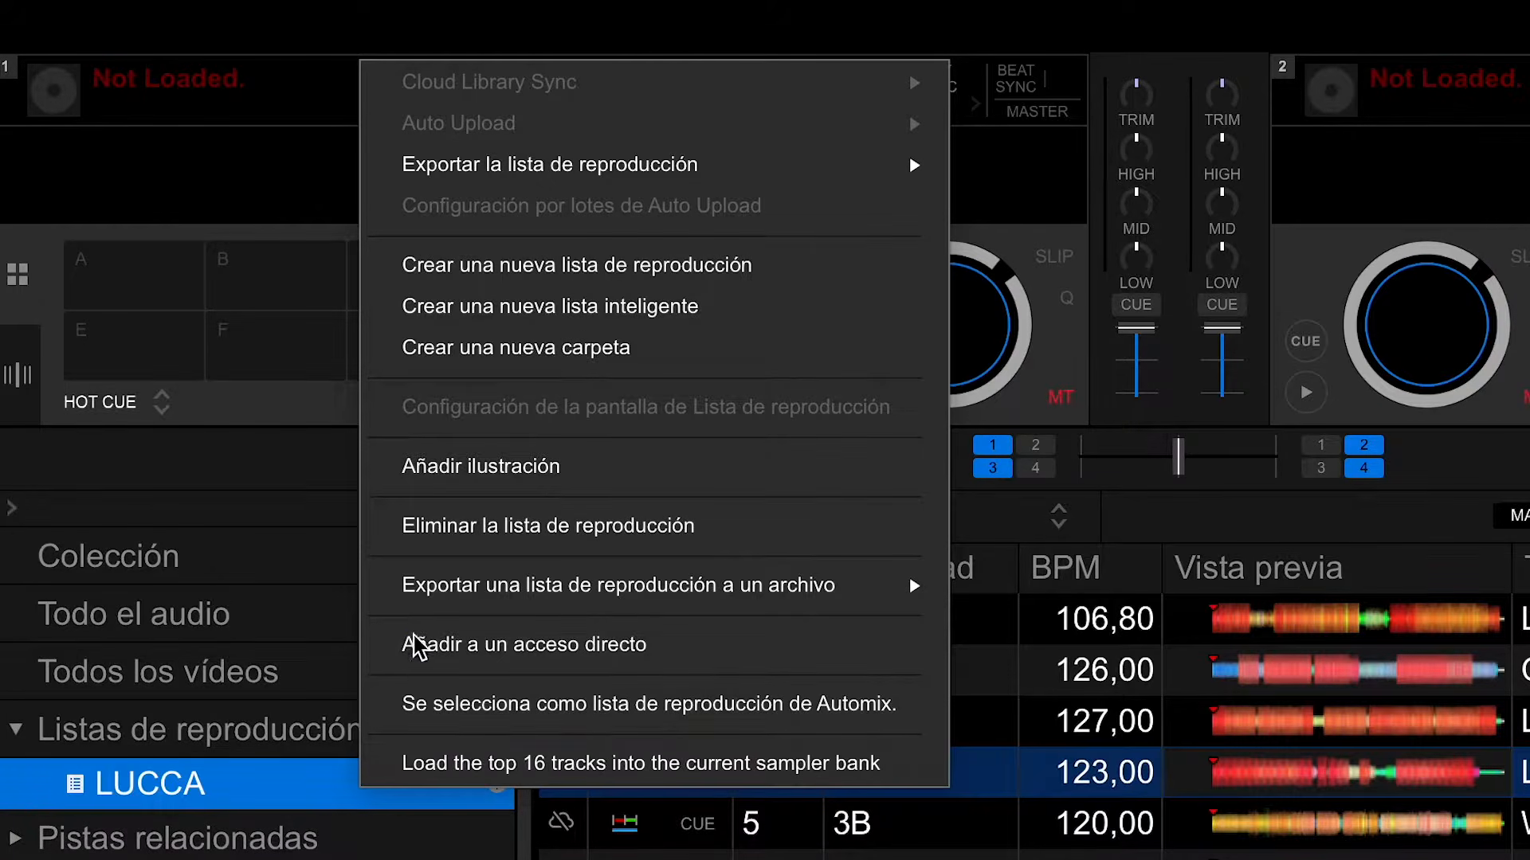
mouse_move(473, 182)
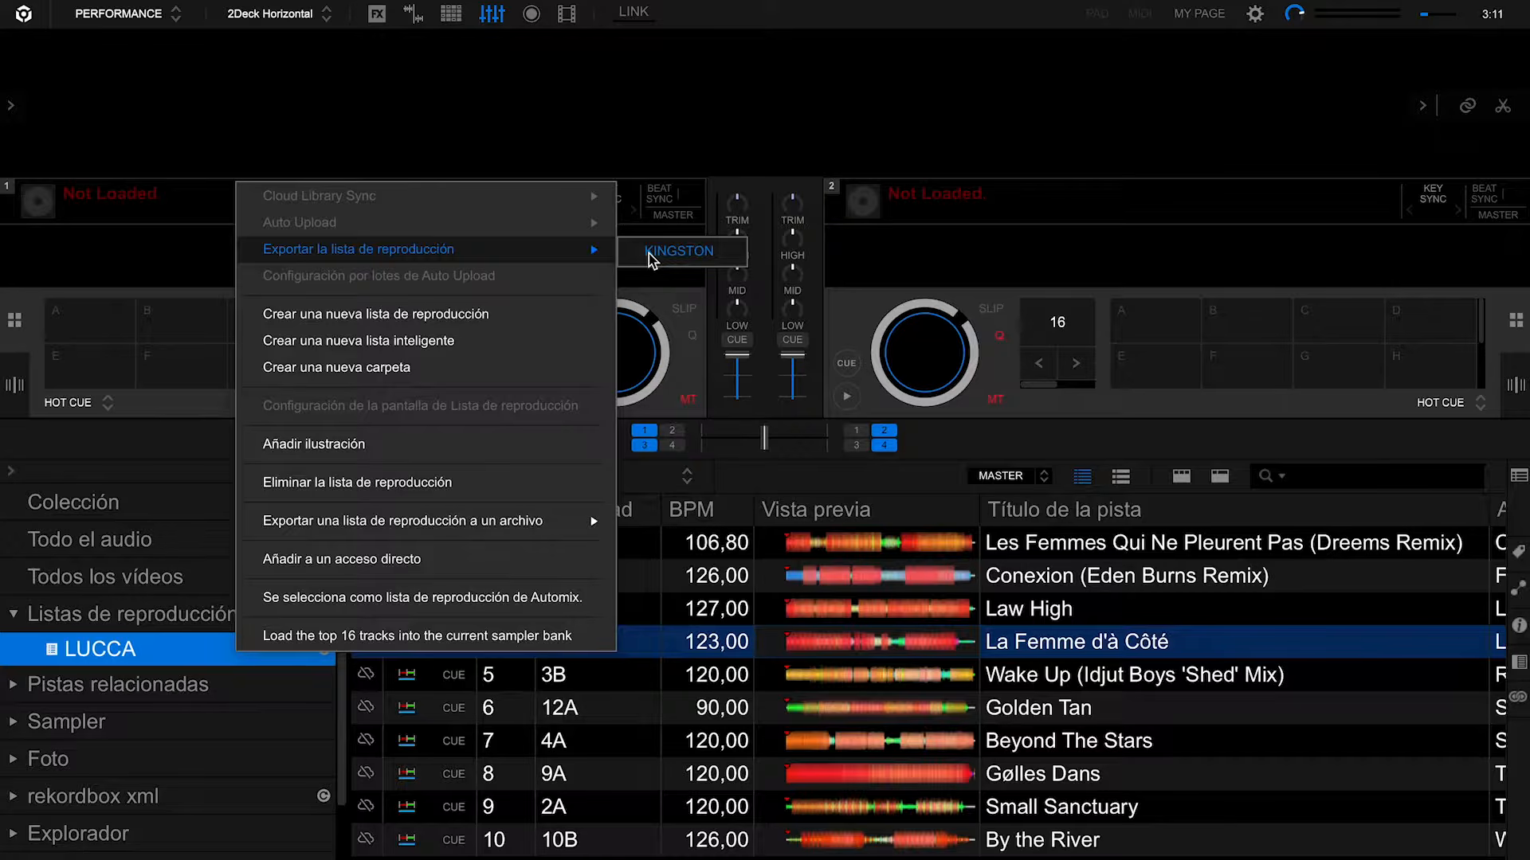
click(1028, 171)
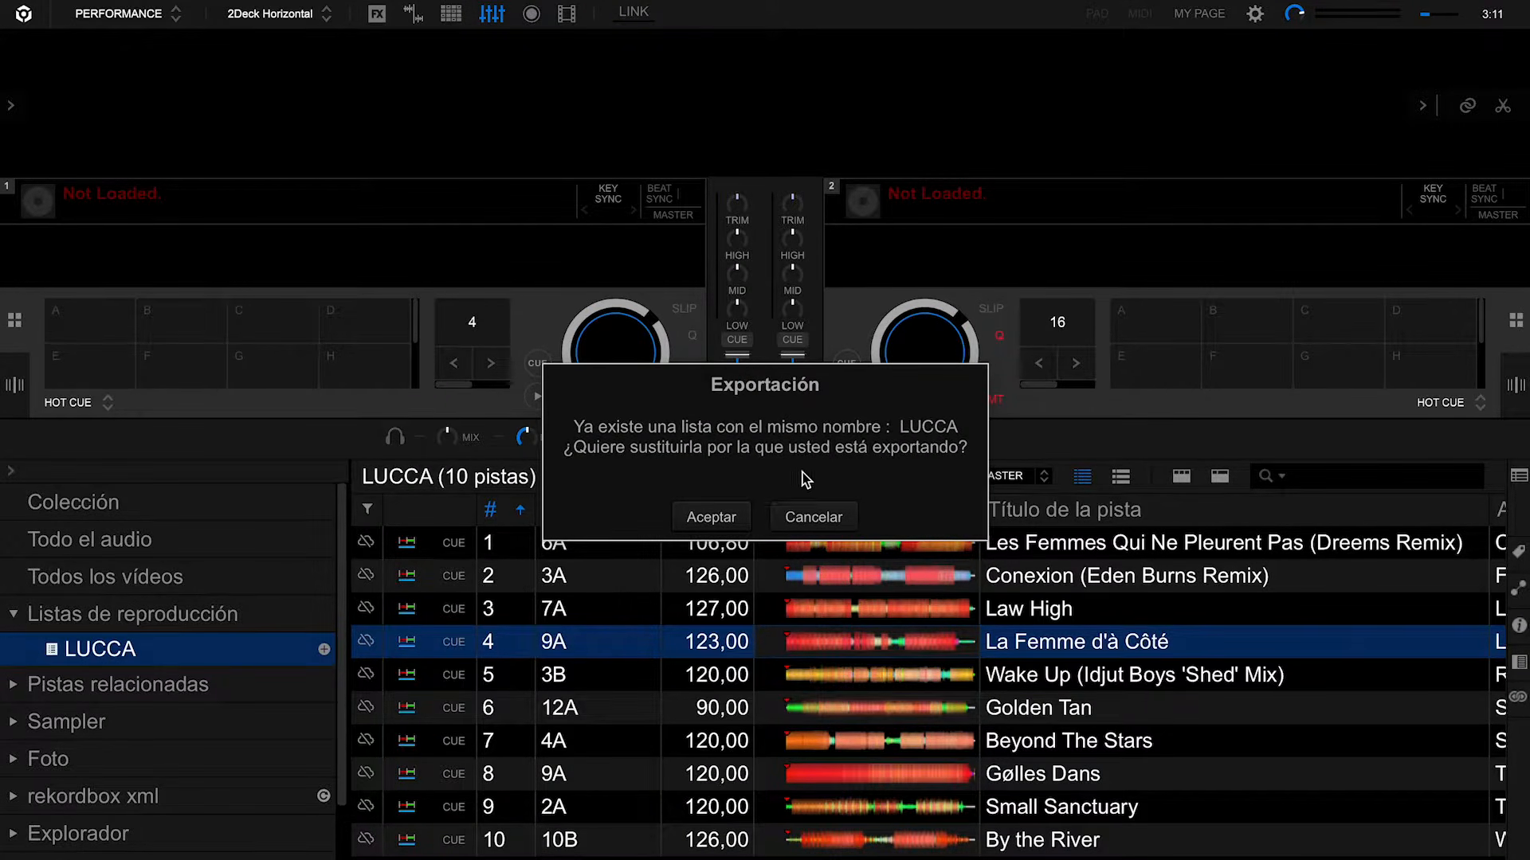
click(737, 521)
- Accept the HOT CUE on DJ equipment notice with No preguntar de nuevo enabled
click(560, 584)
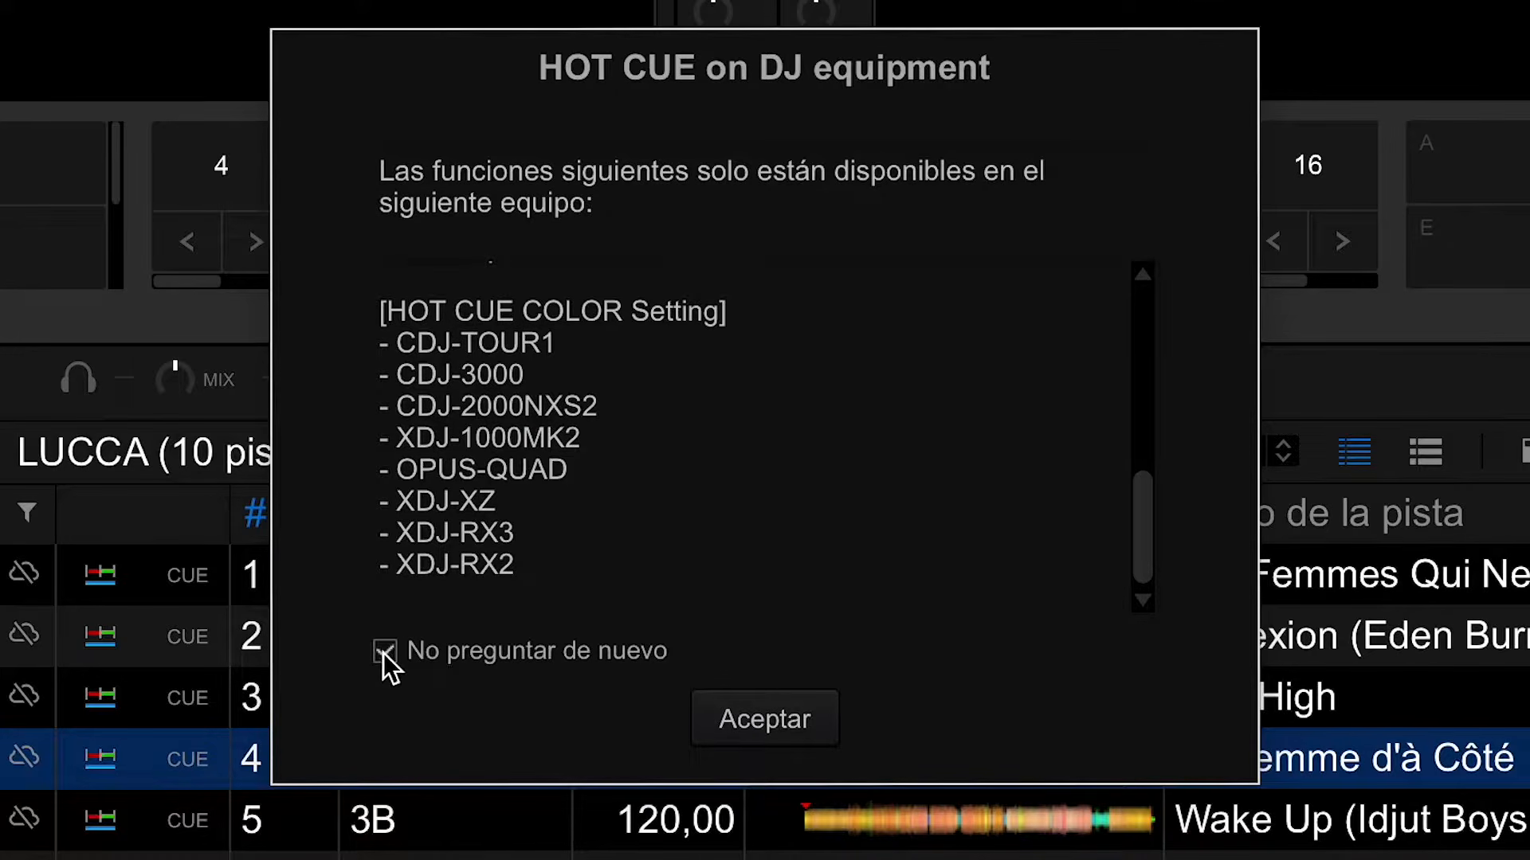
click(384, 652)
click(735, 705)
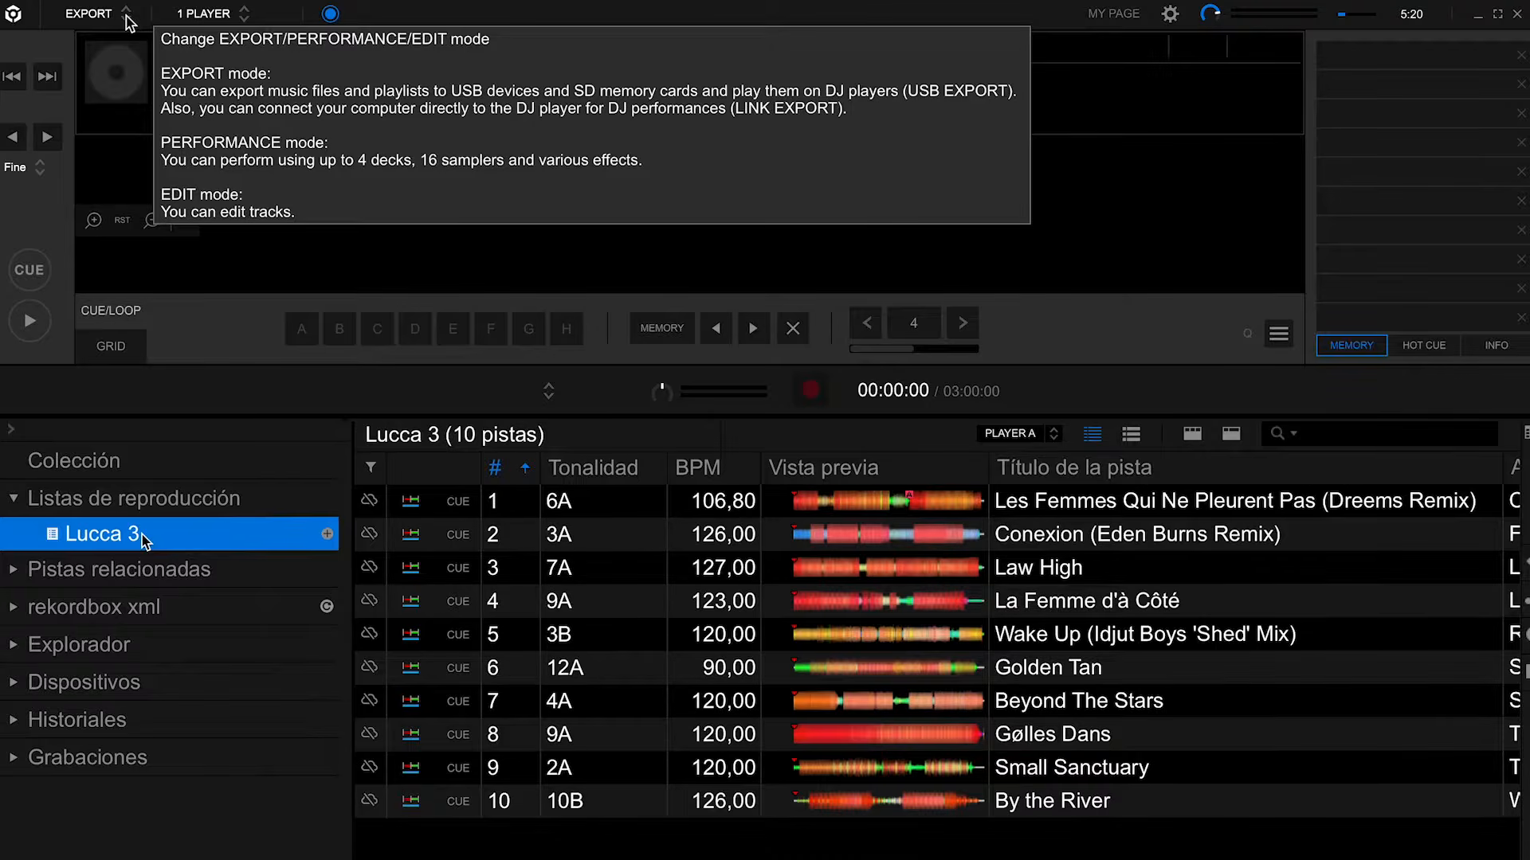
- Choose EXPORT as the working mode and open the Sync Manager
click(127, 22)
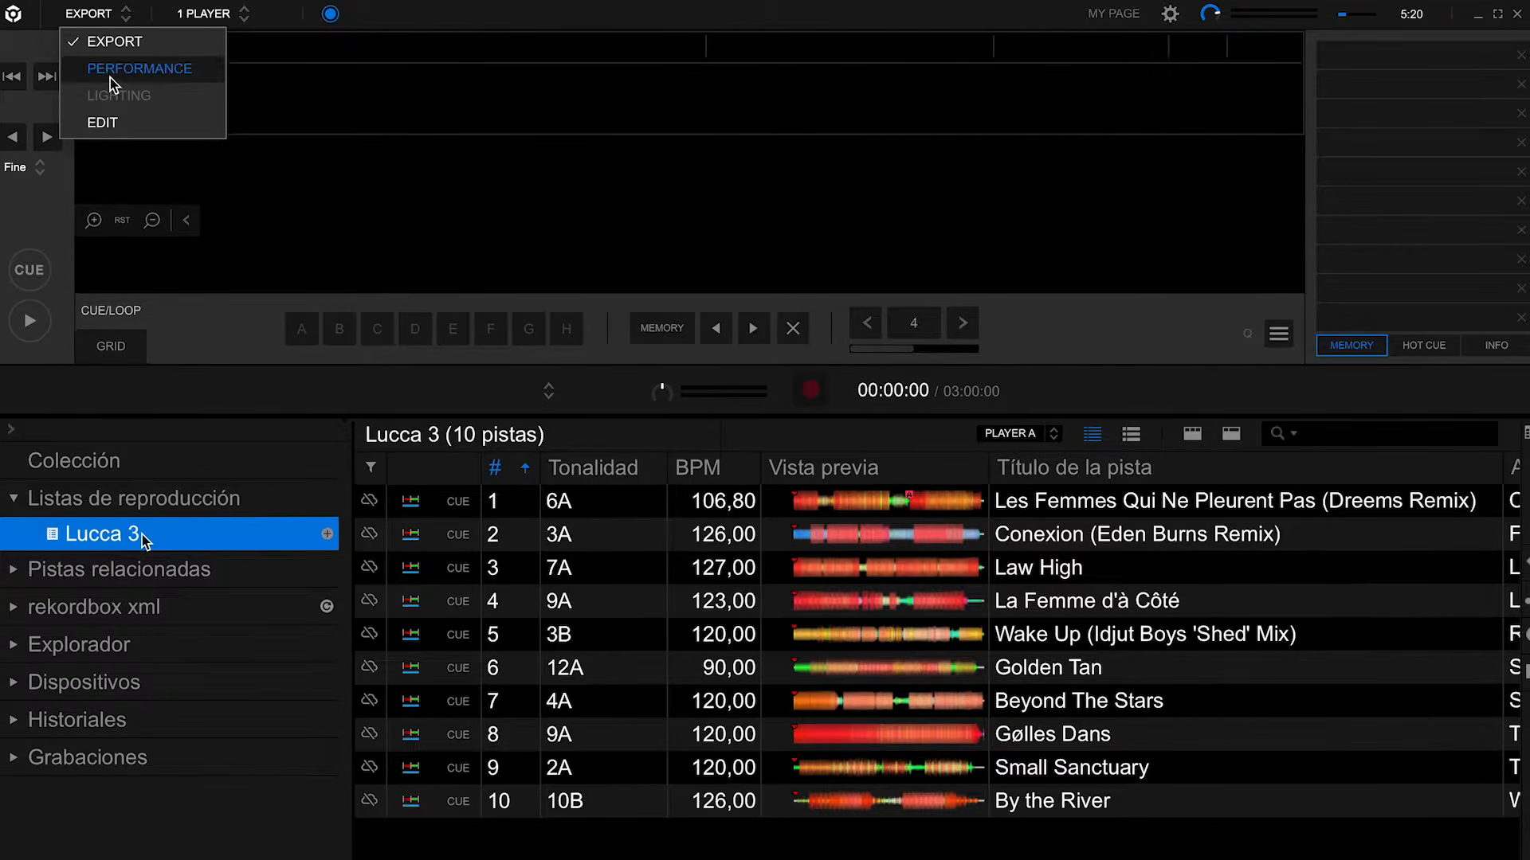
click(136, 44)
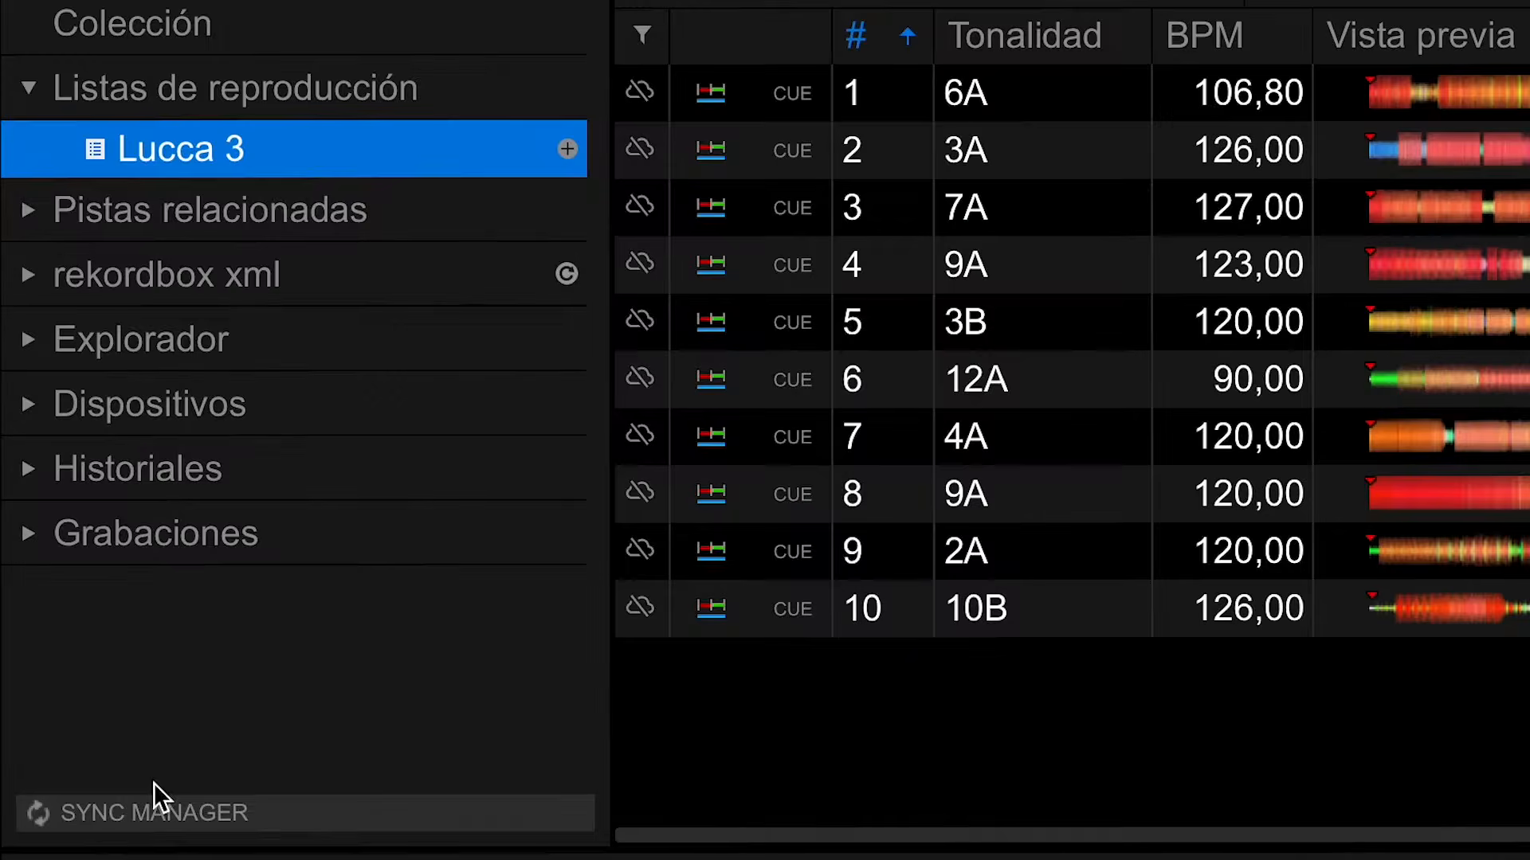
click(137, 820)
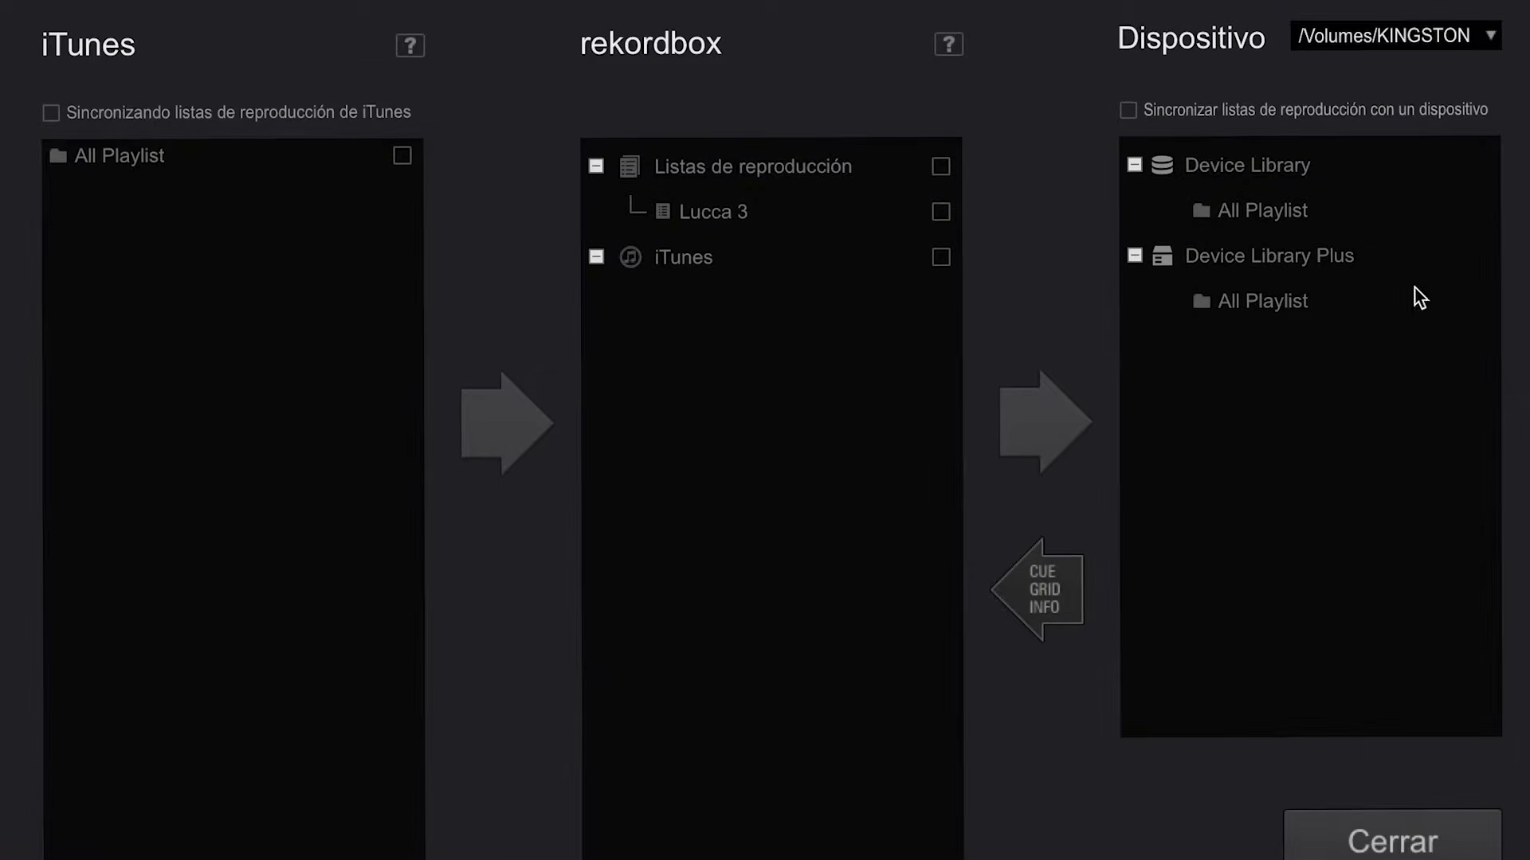
- Choose /Volumes/KINGSTON as the sync device in the Sync Manager
click(1487, 36)
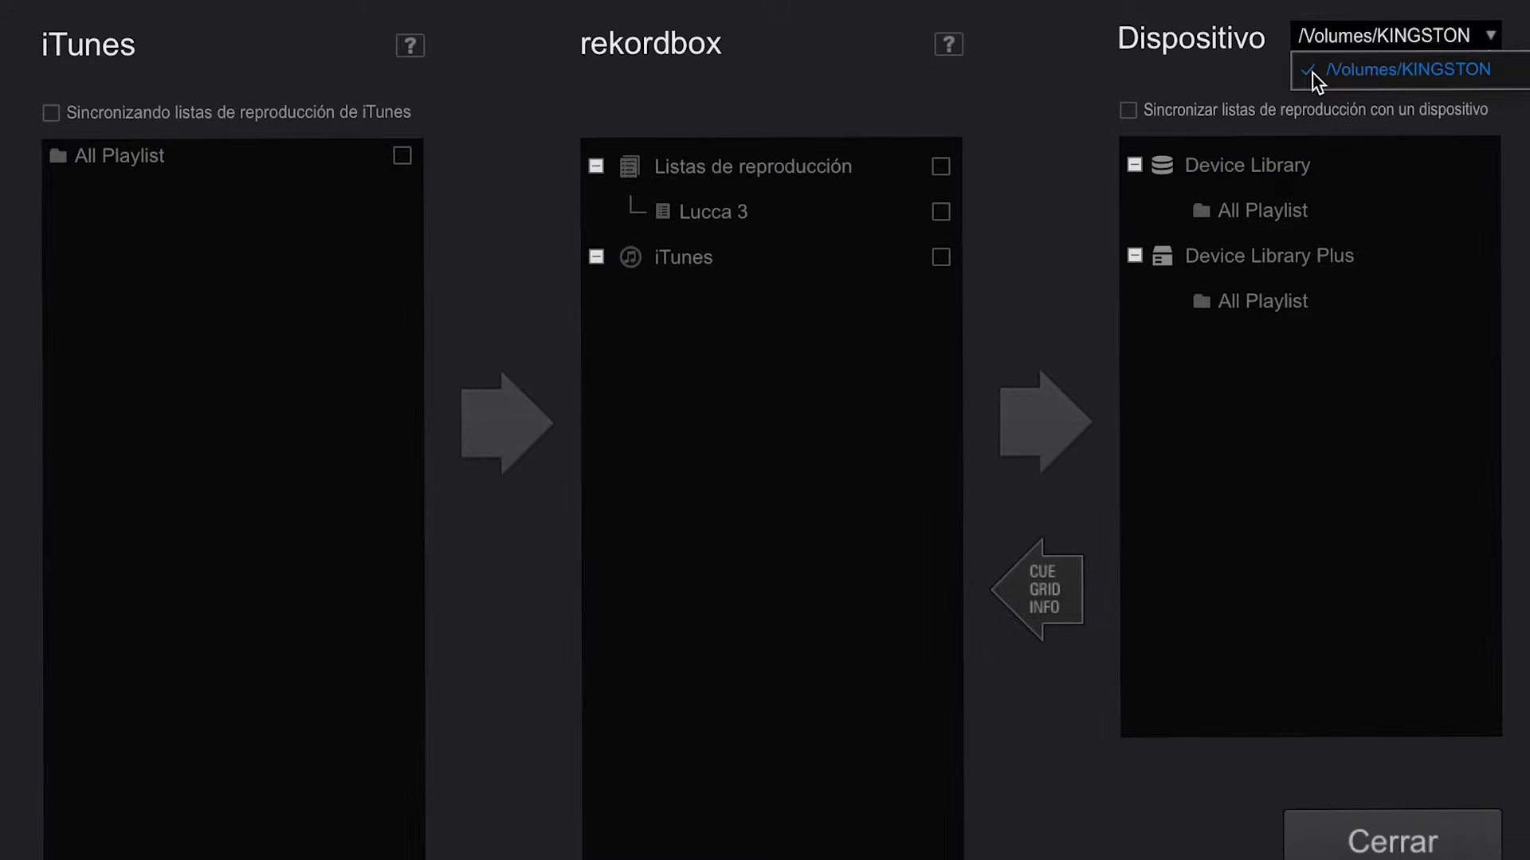
click(1493, 39)
click(1493, 40)
click(1205, 75)
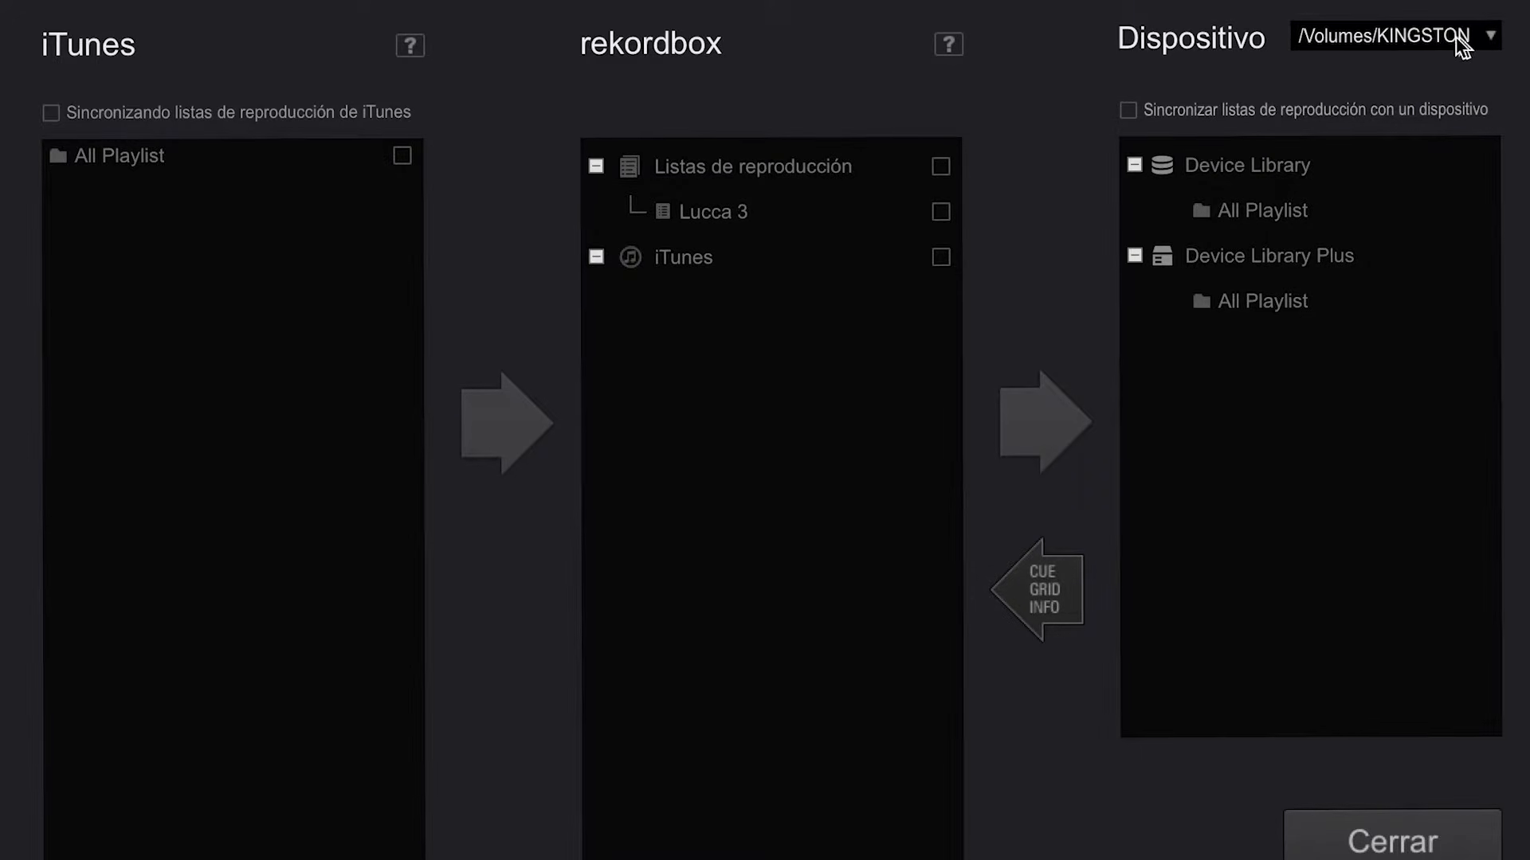
- Try iTunes playlist synchronisation with All Playlist selected, and turn both options off again
click(53, 112)
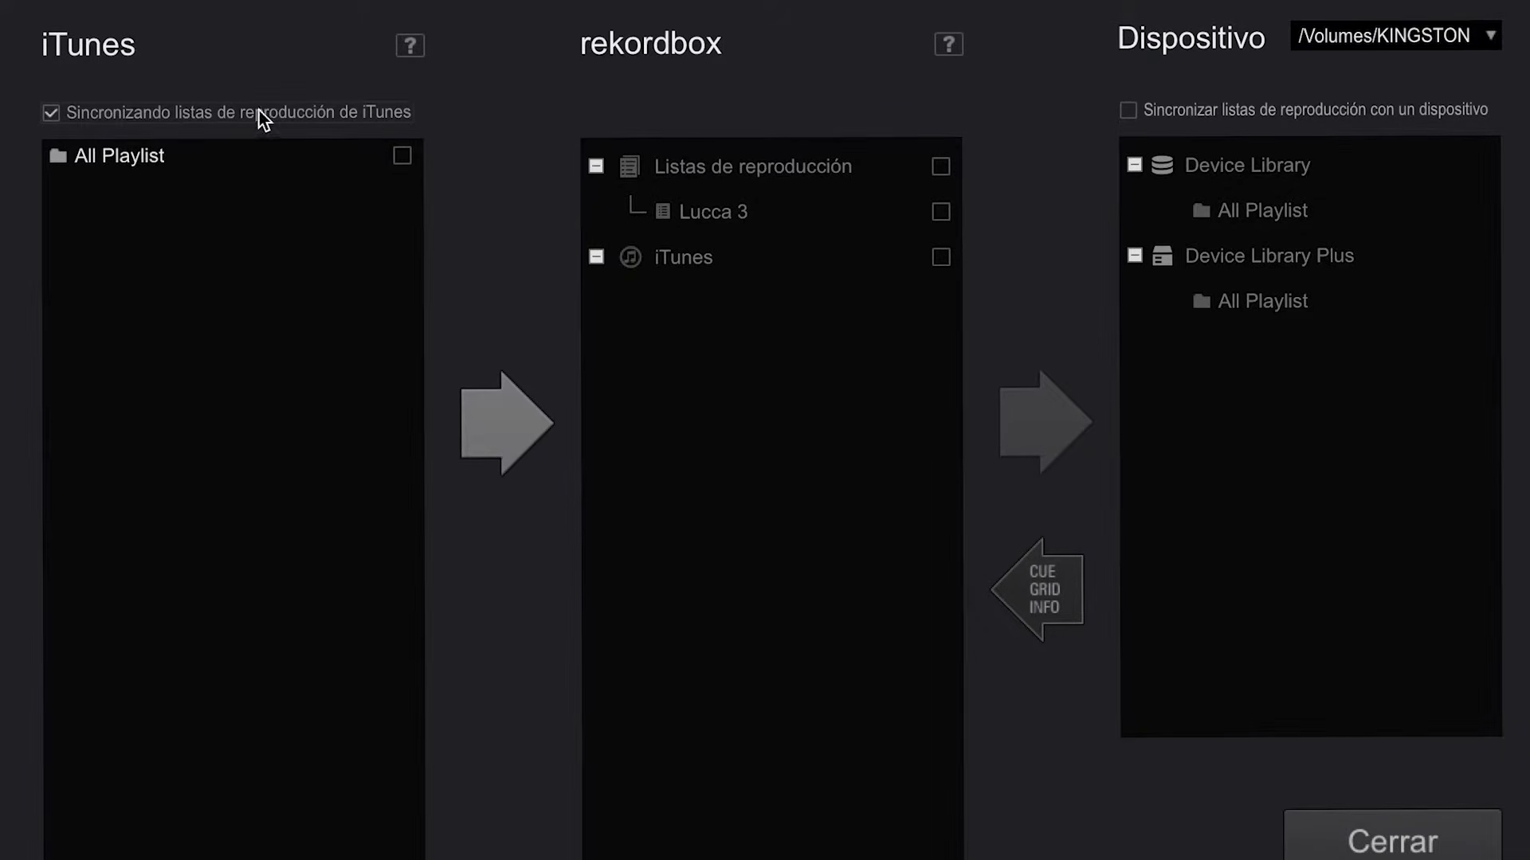
click(50, 113)
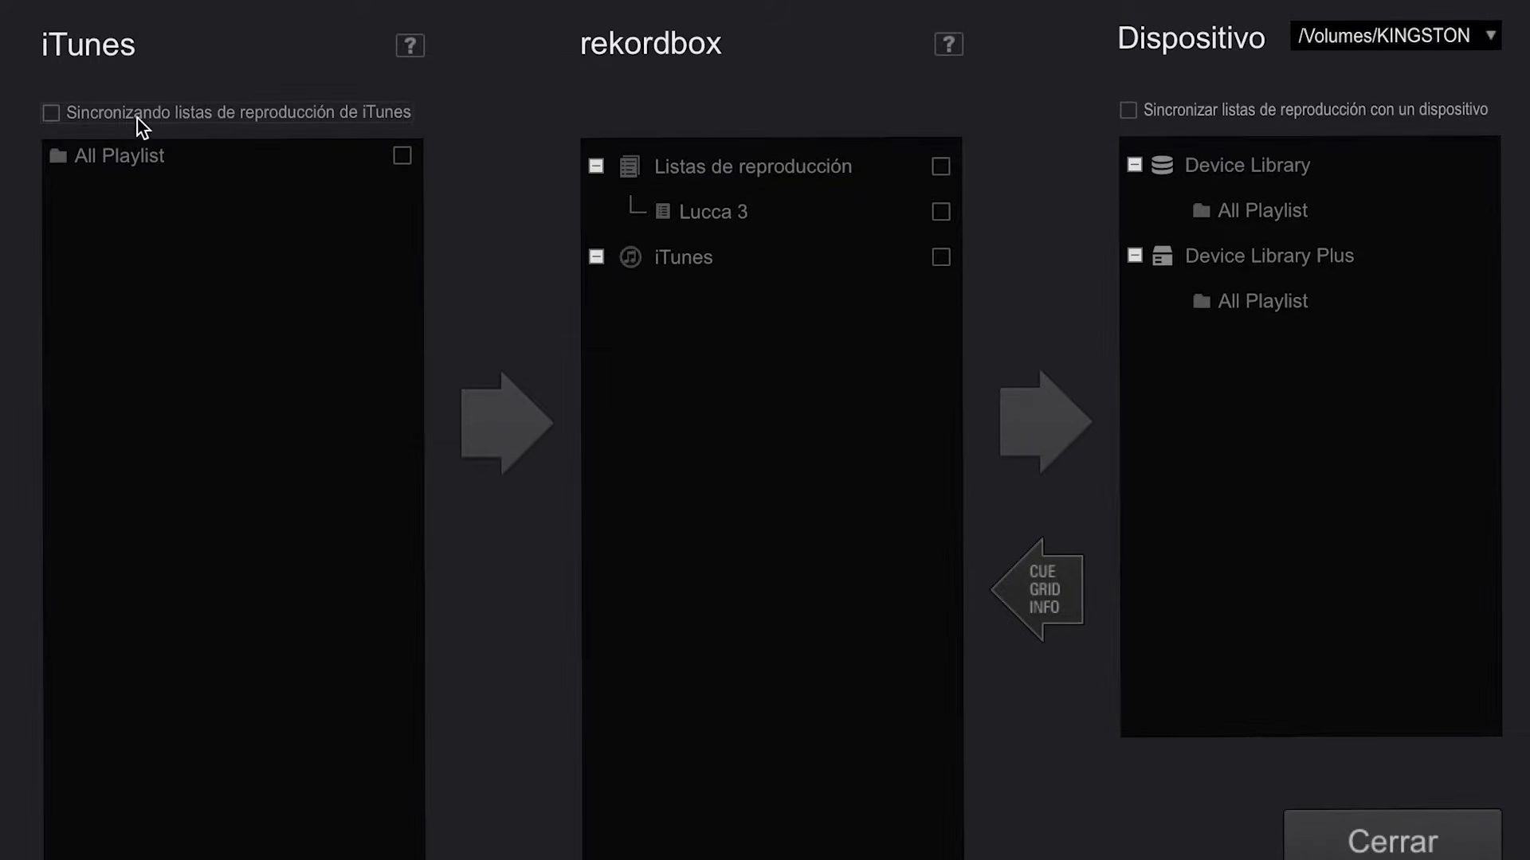
click(56, 116)
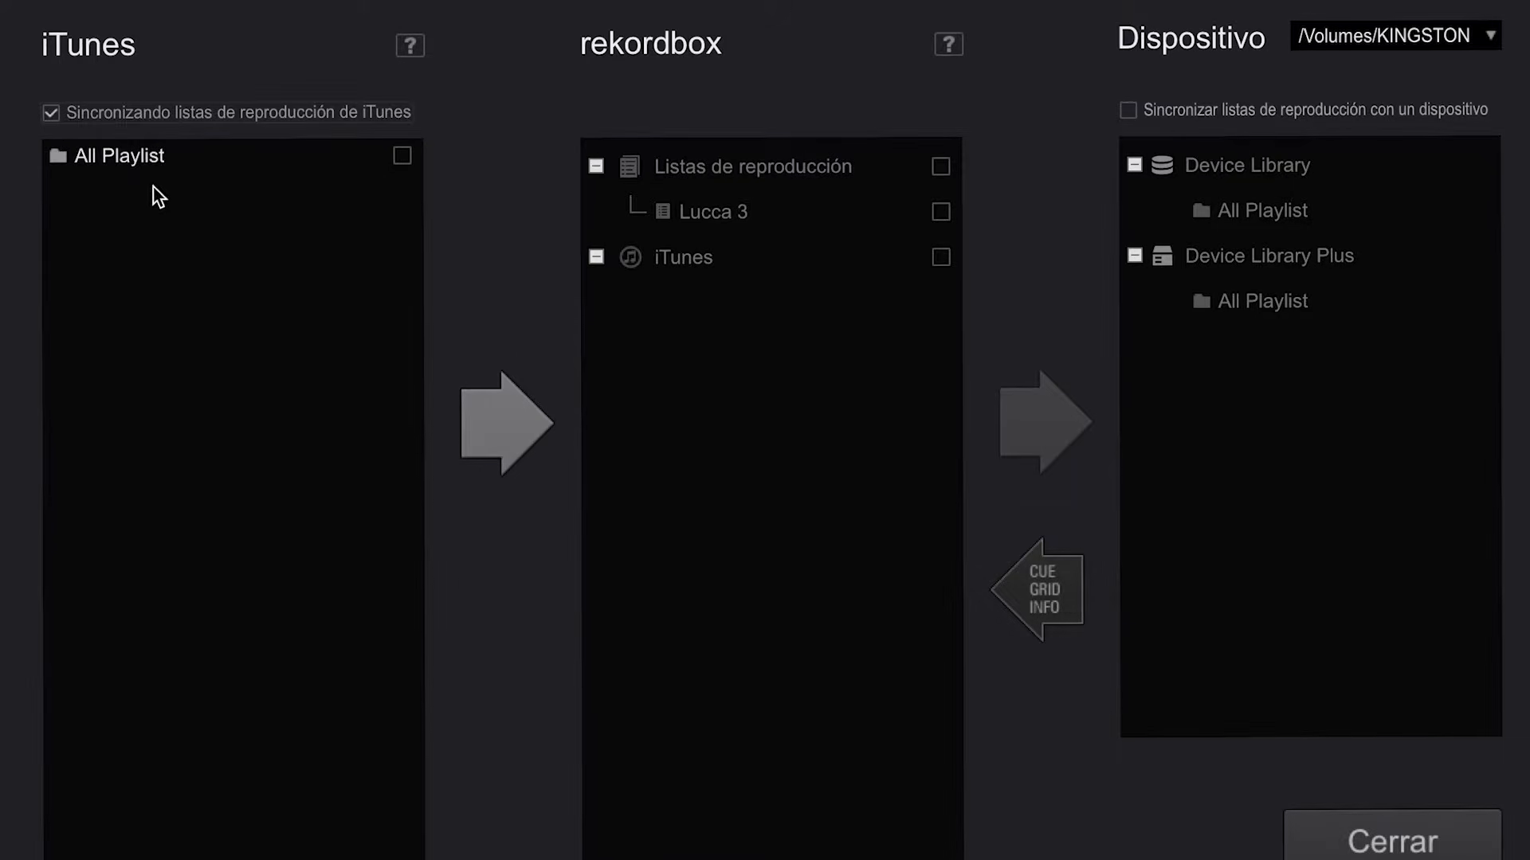
click(404, 157)
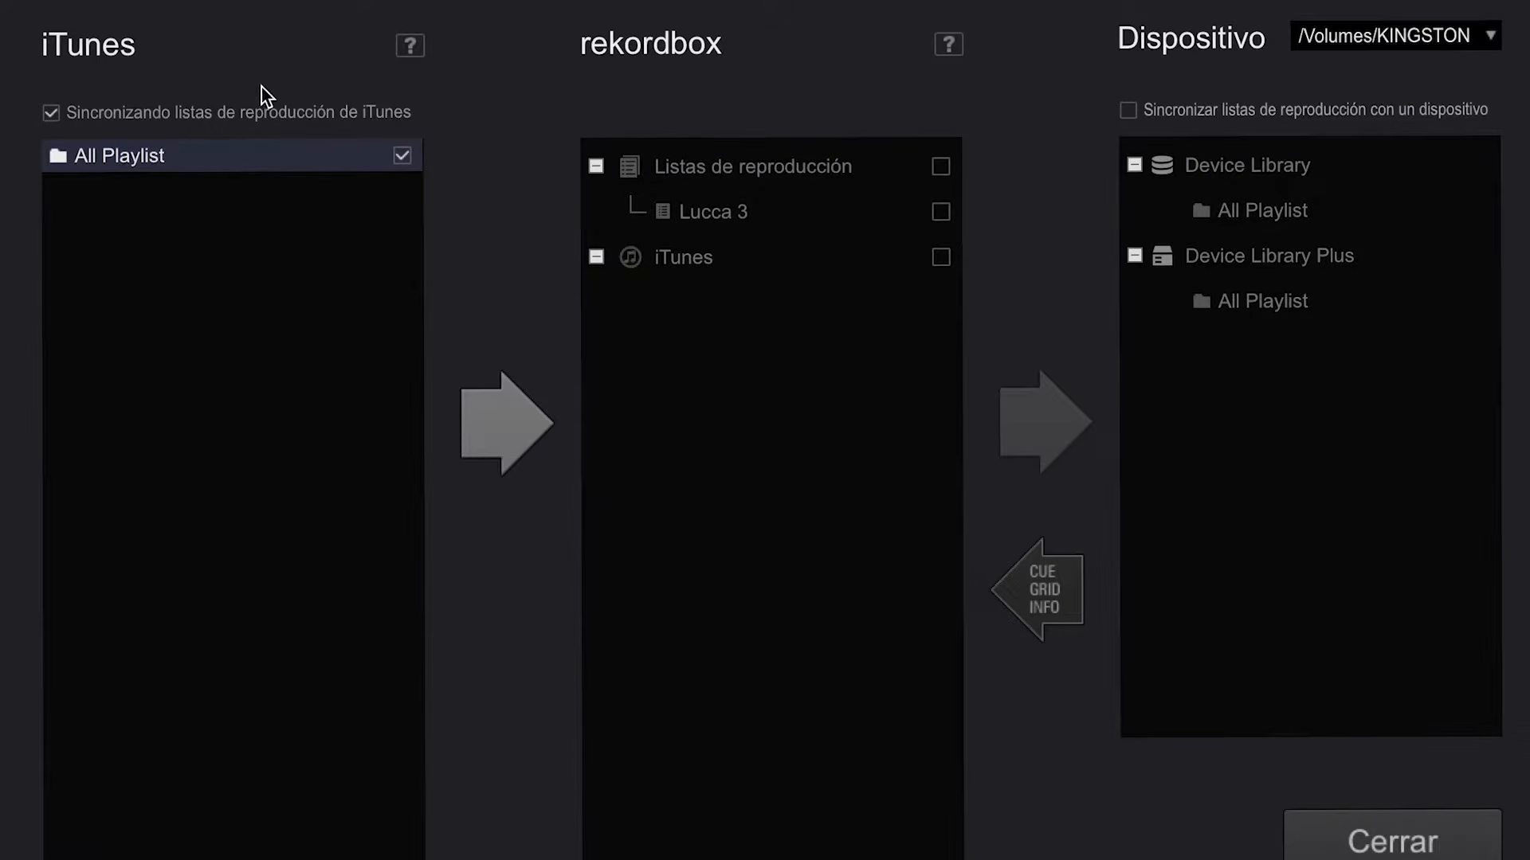
click(51, 113)
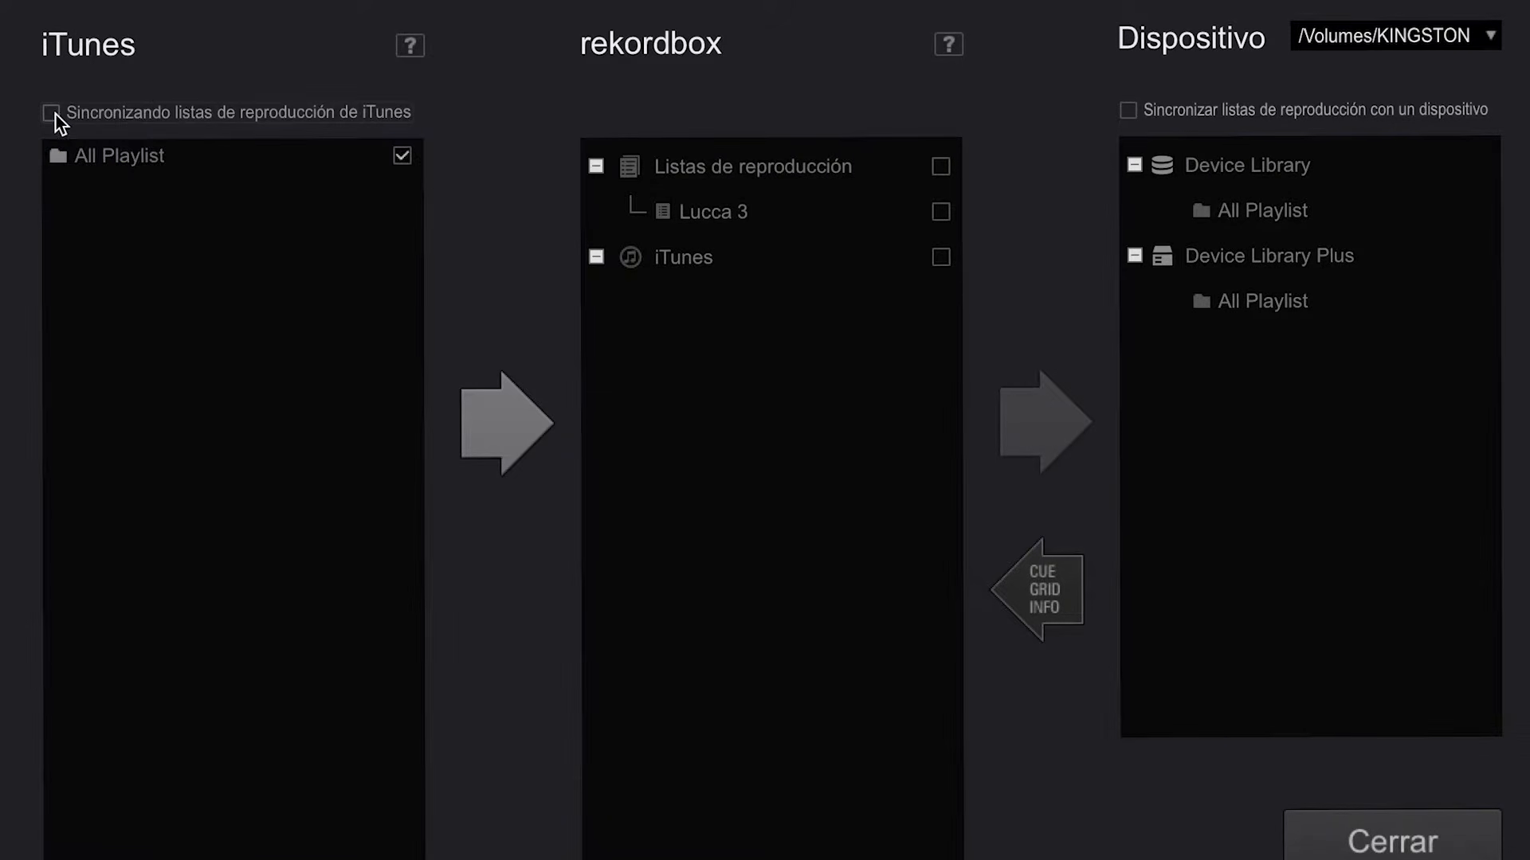
click(403, 156)
click(52, 113)
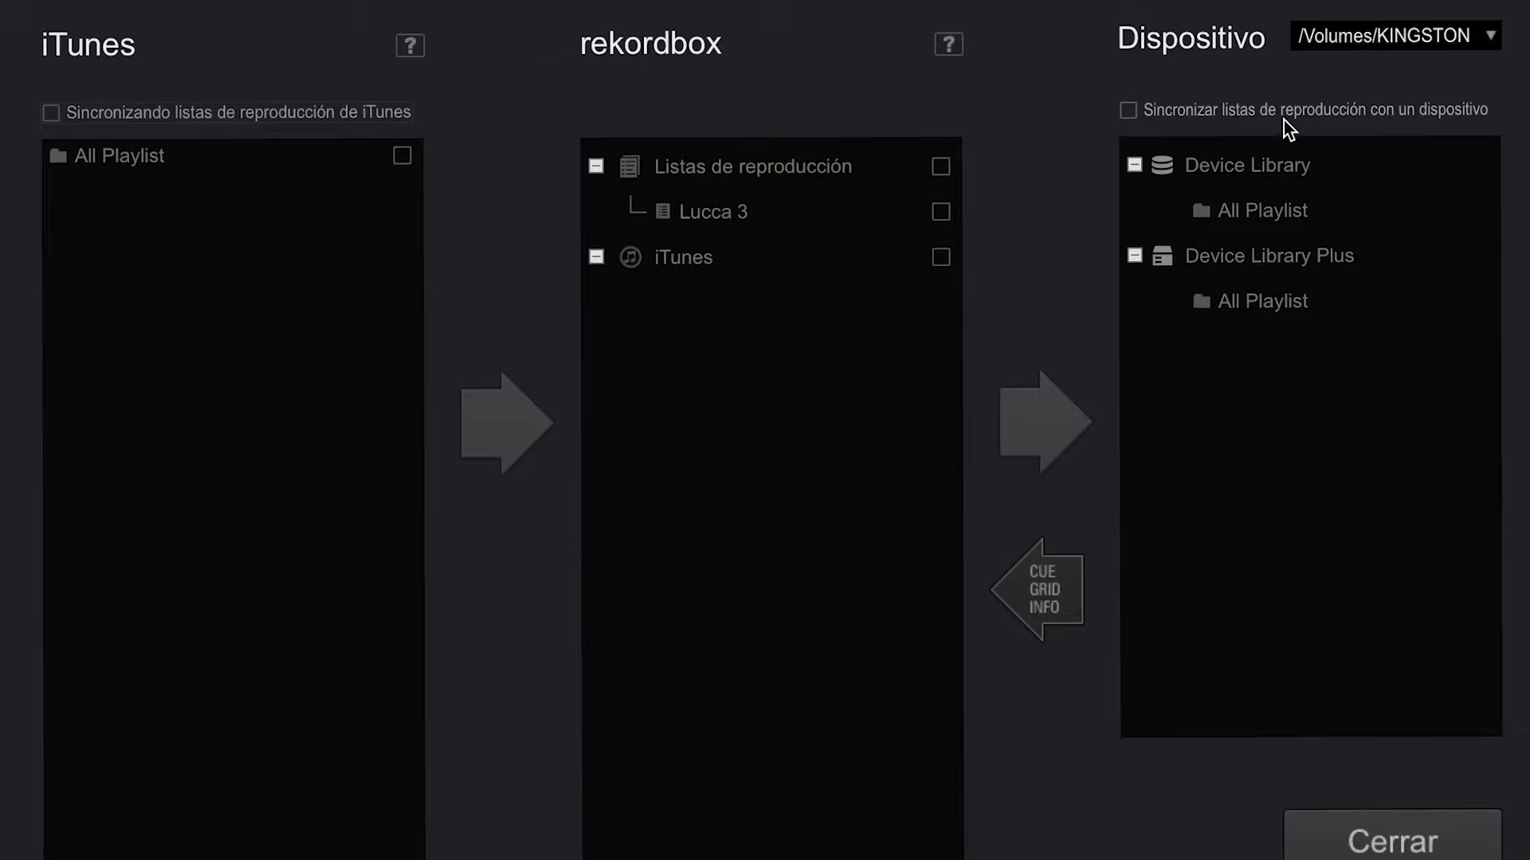
- Enable playlist synchronisation with the device, sync all rekordbox playlists including Lucca 3 to KINGSTON, and close the Sync Manager
click(1134, 110)
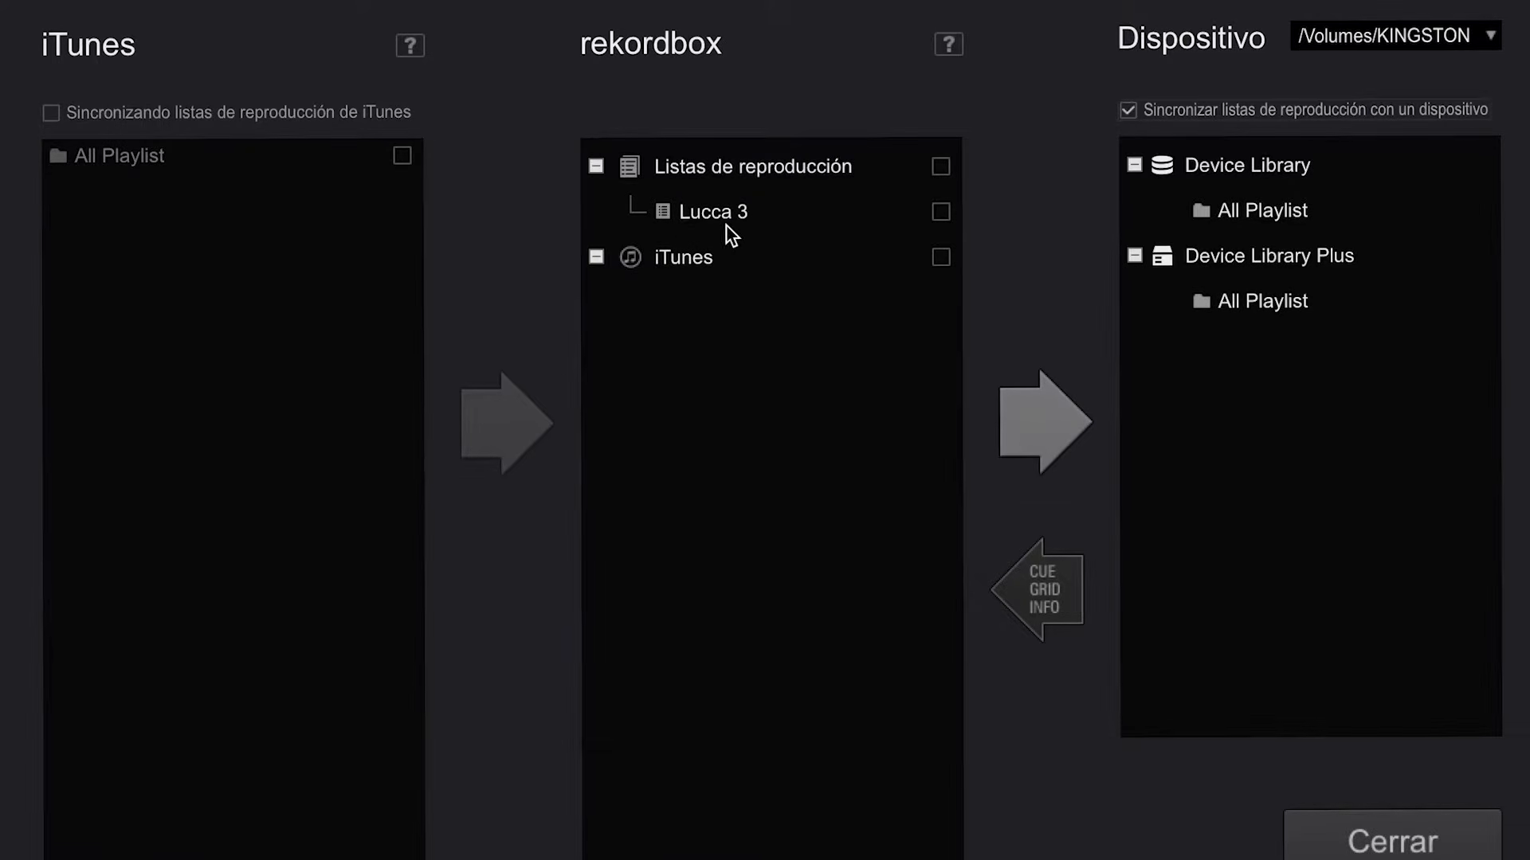
click(940, 172)
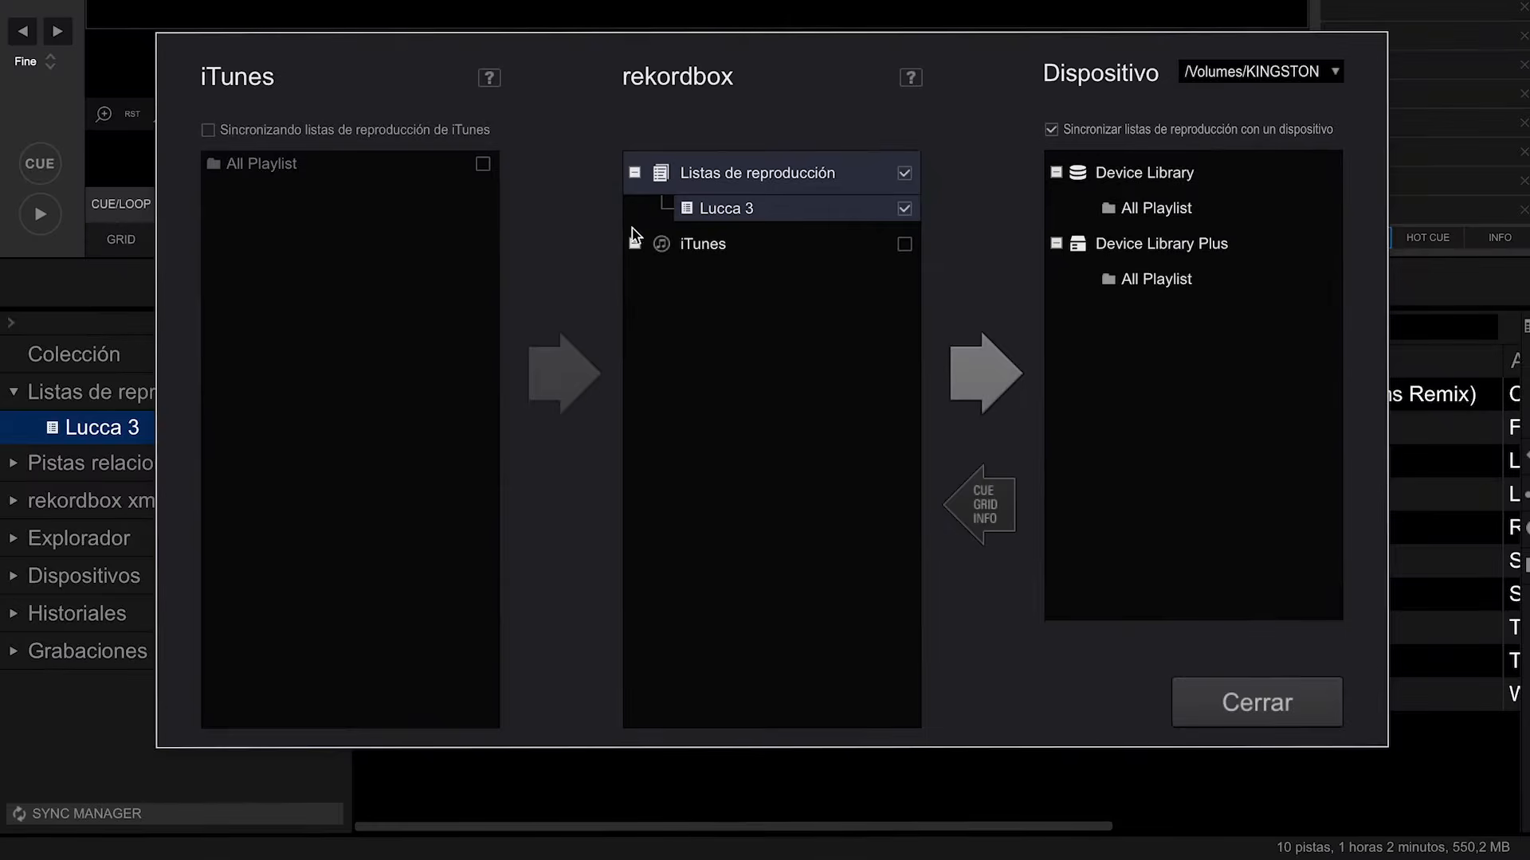
click(983, 376)
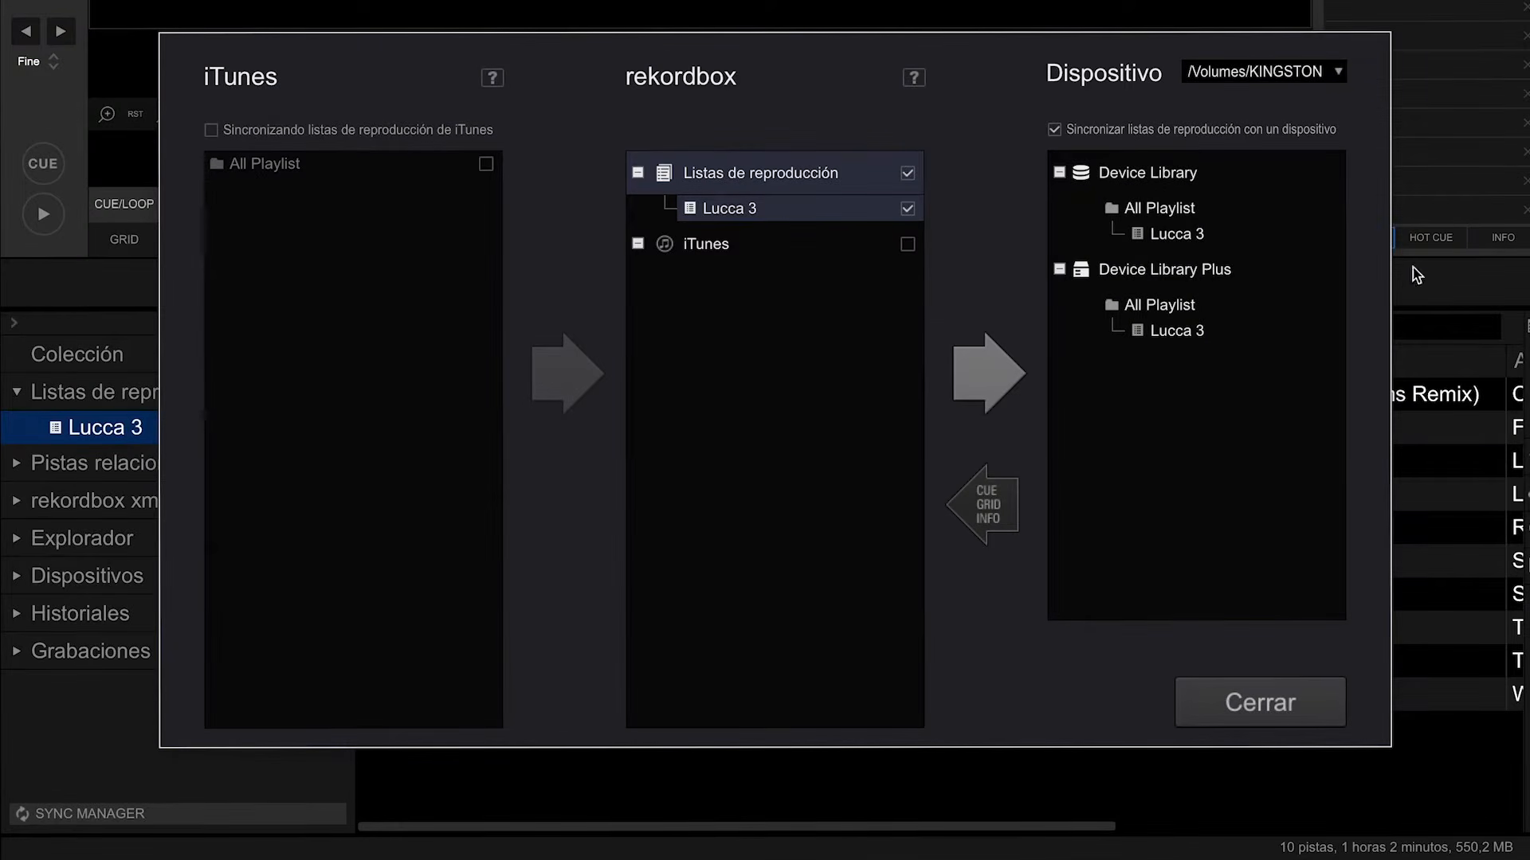
click(1269, 711)
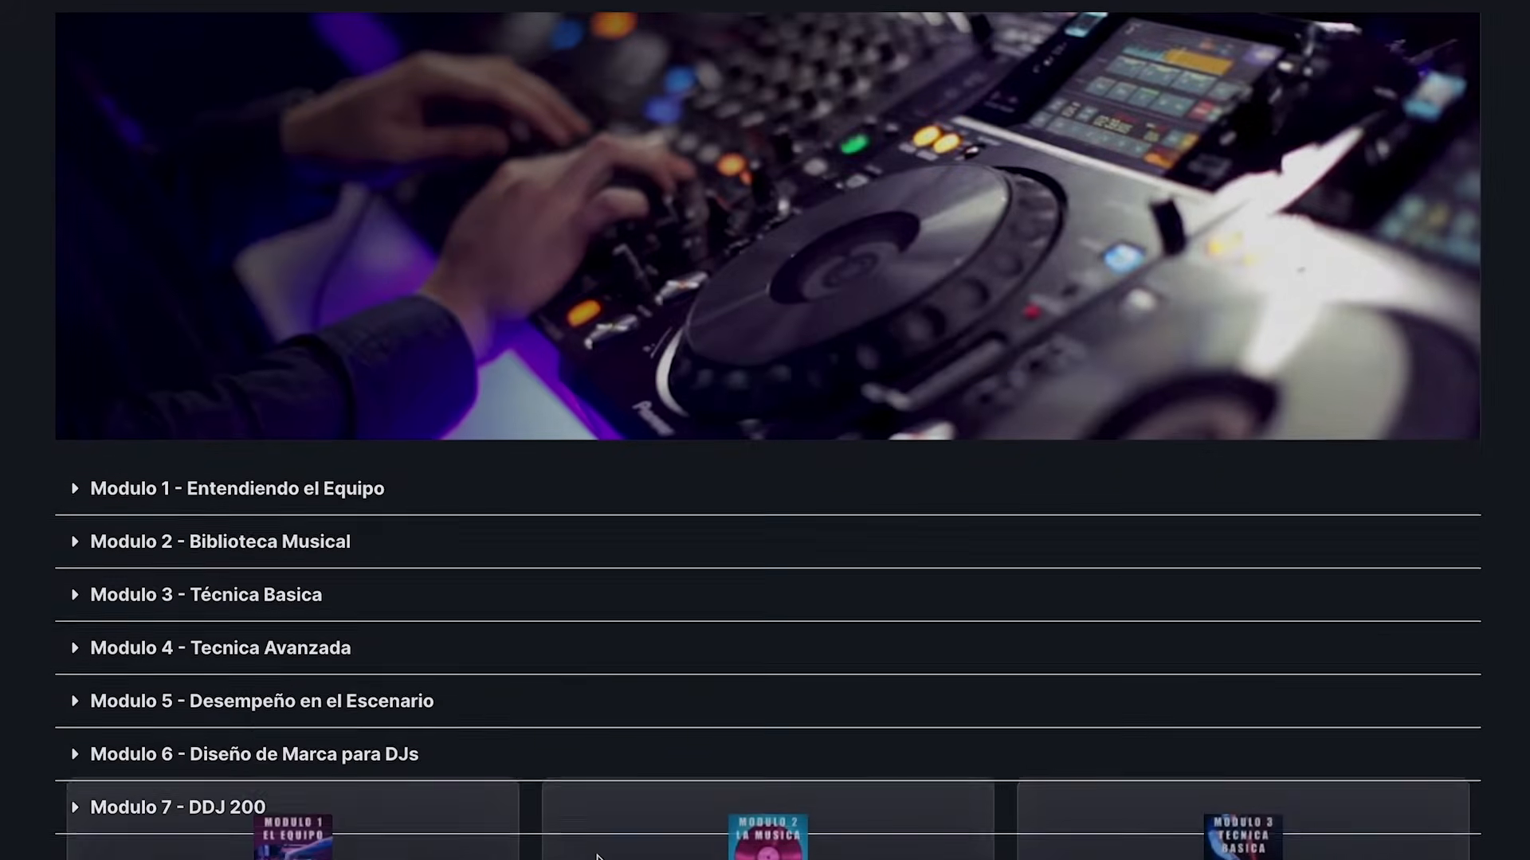
- Look through the module list and the sample lesson videos on the DJ course web page
scroll(596, 717, down, 2)
click(75, 326)
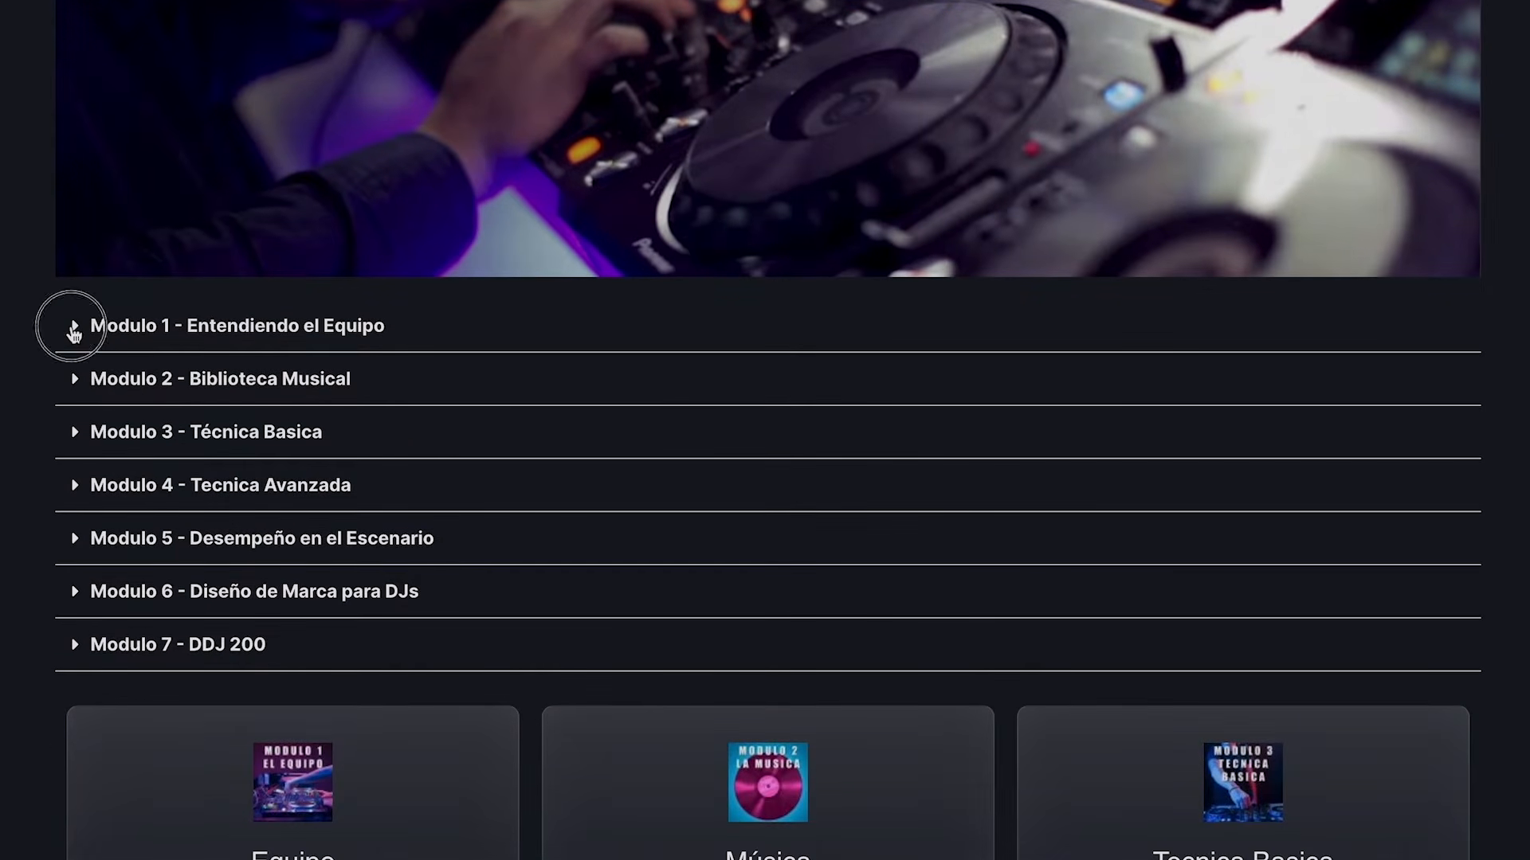
click(73, 326)
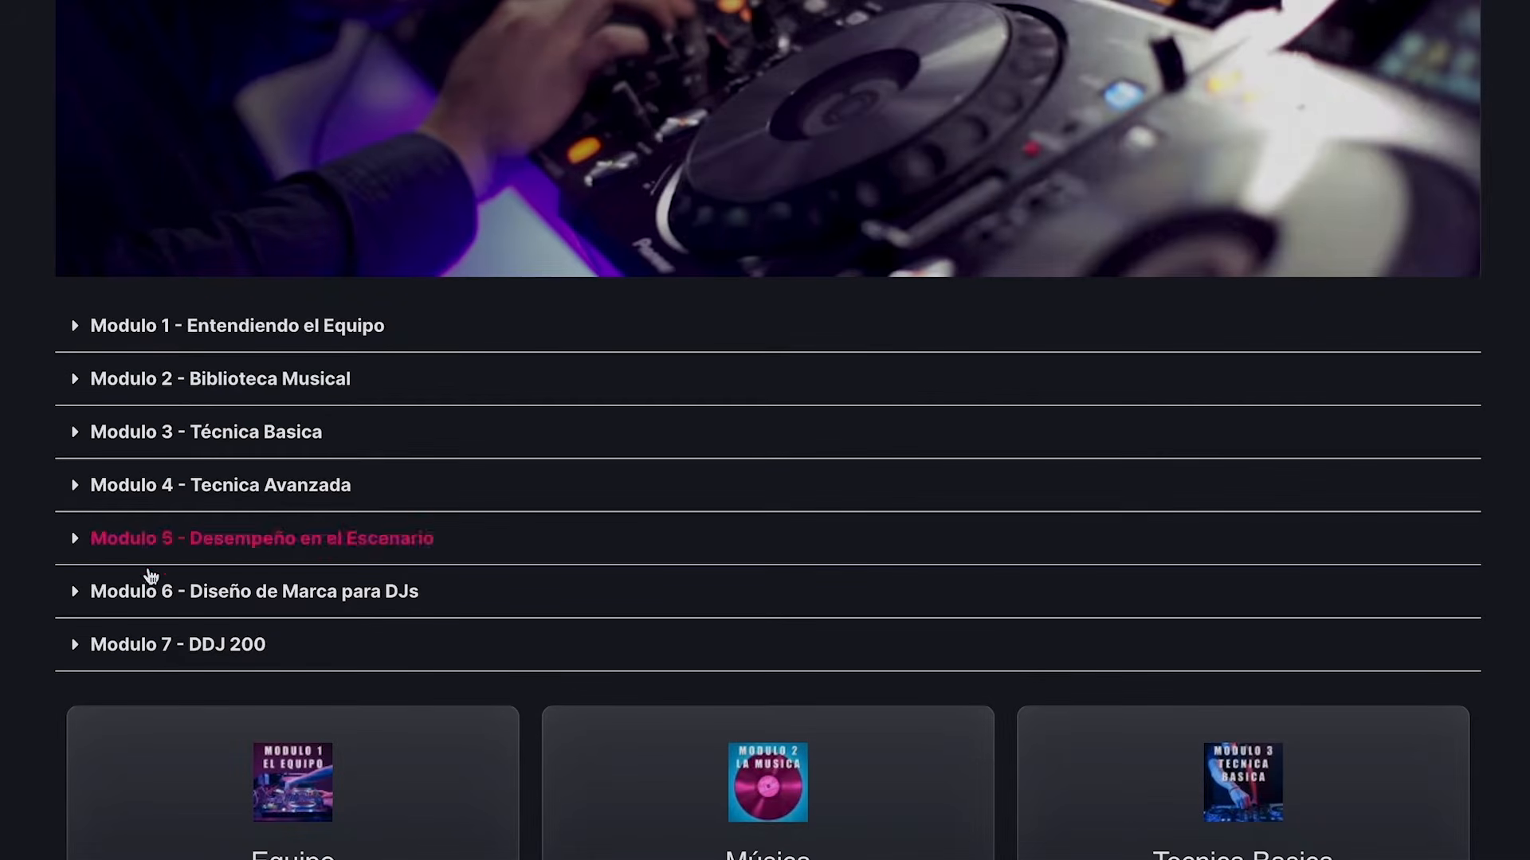
scroll(388, 629, down, 6)
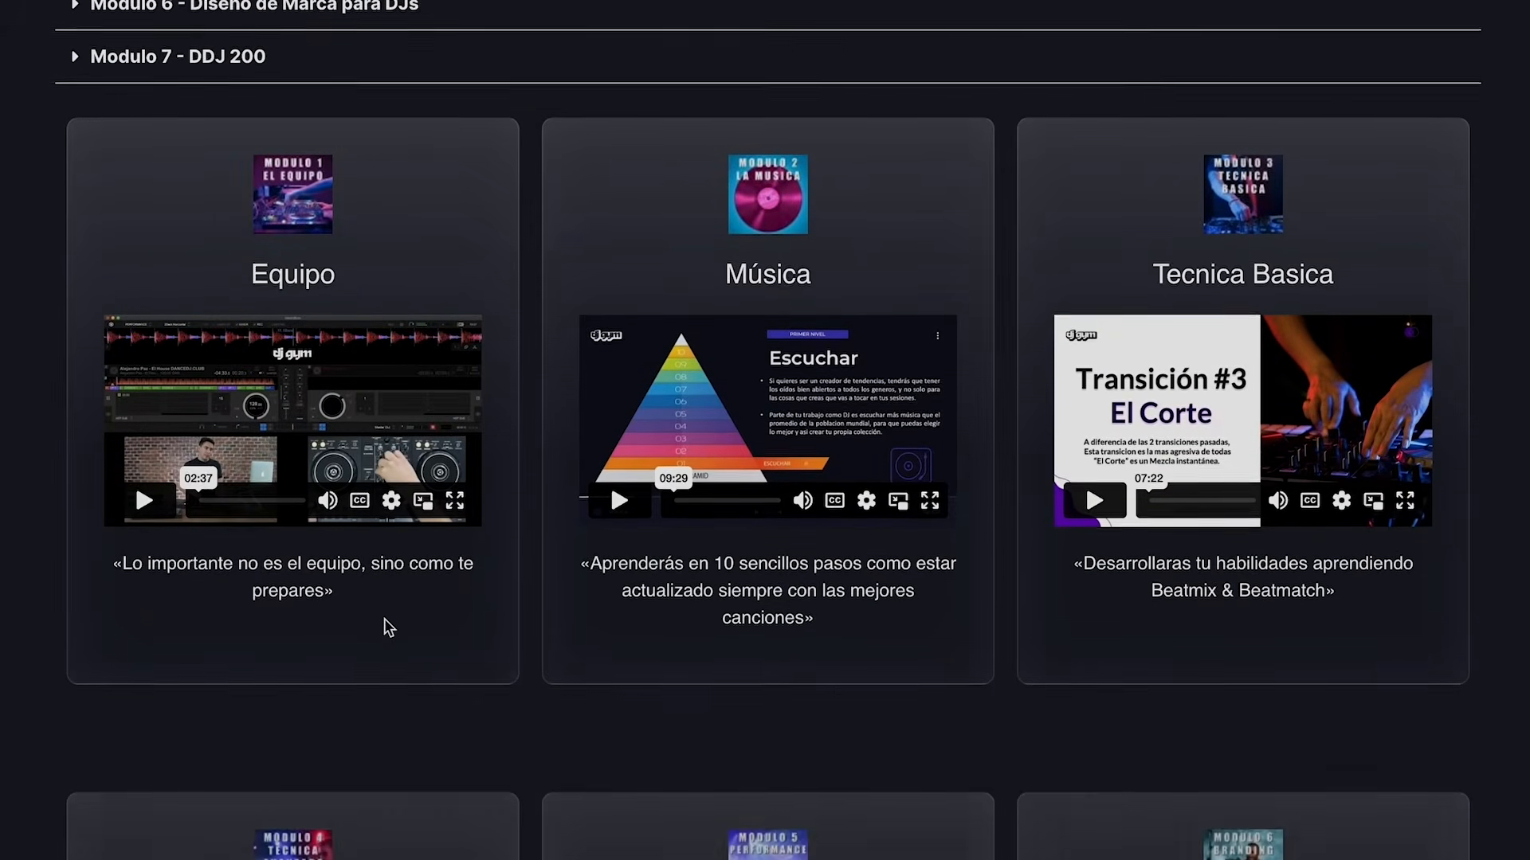
scroll(980, 686, down, 5)
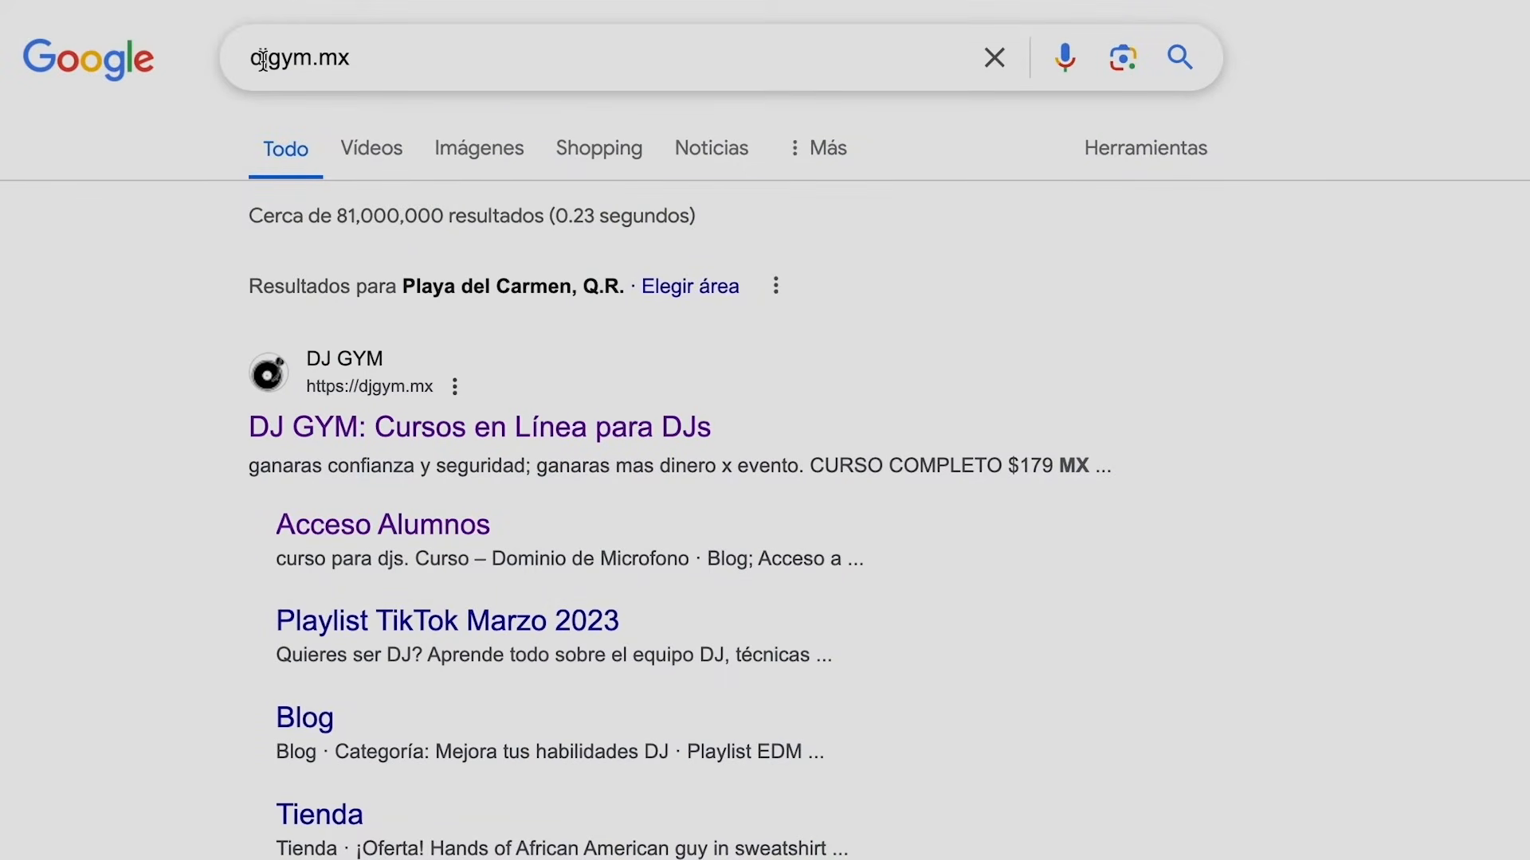
- Open the DJ GYM site from the search results and view its list of course modules
click(372, 428)
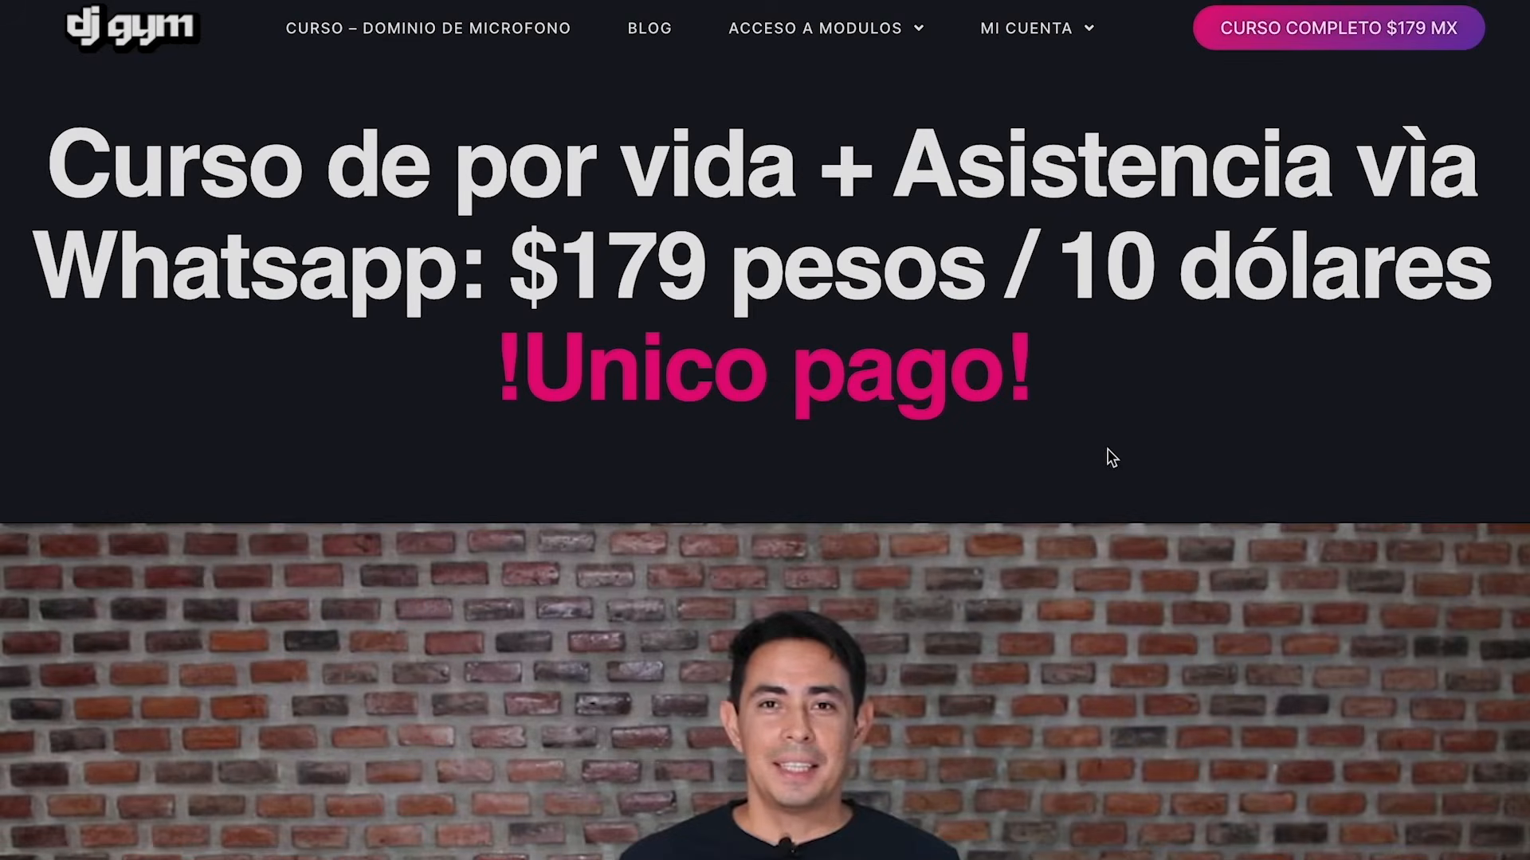
mouse_move(915, 36)
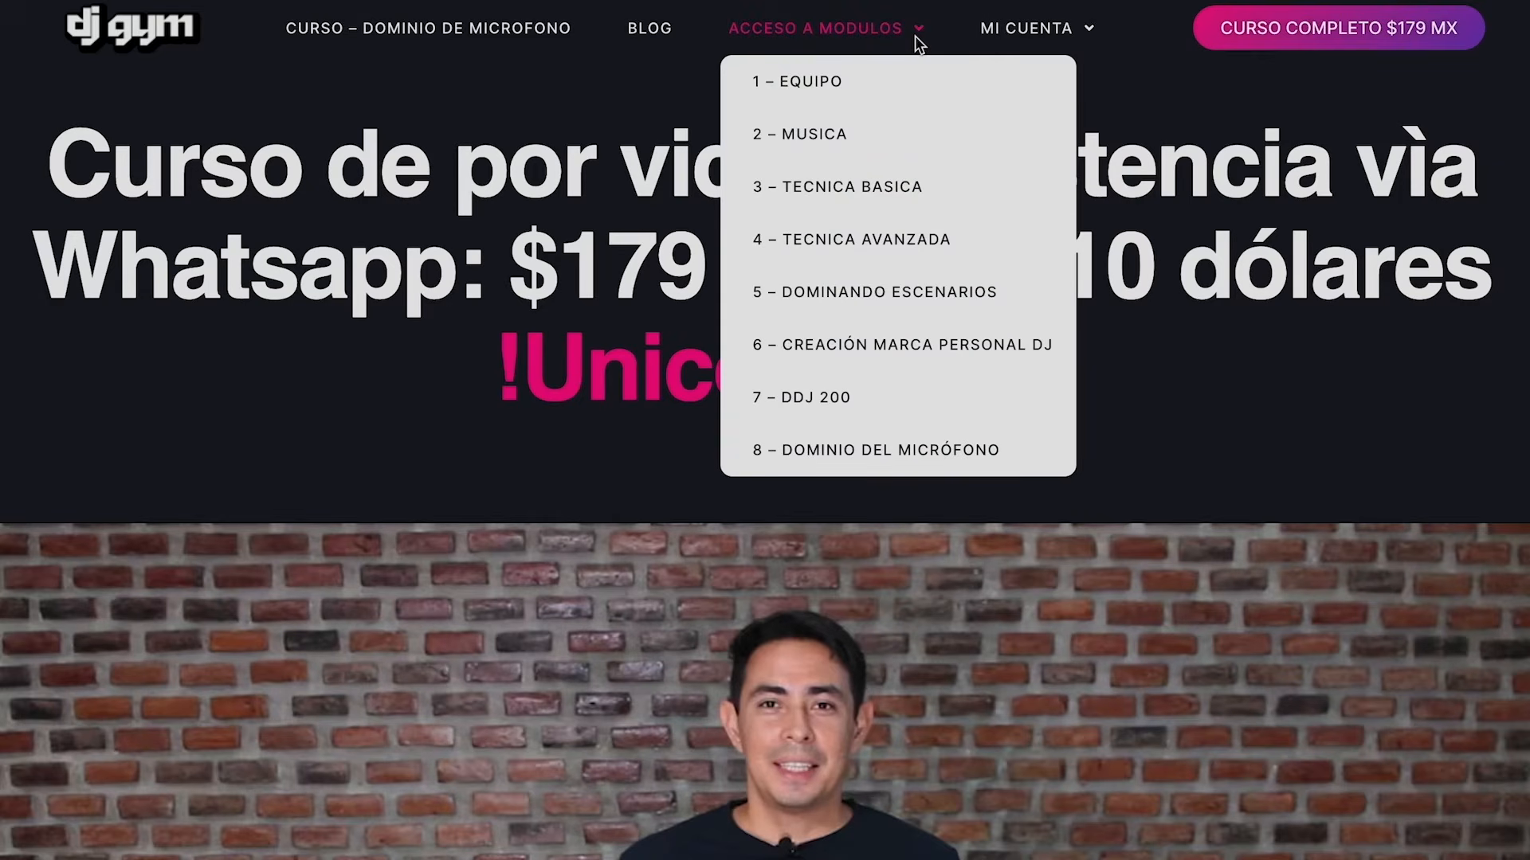